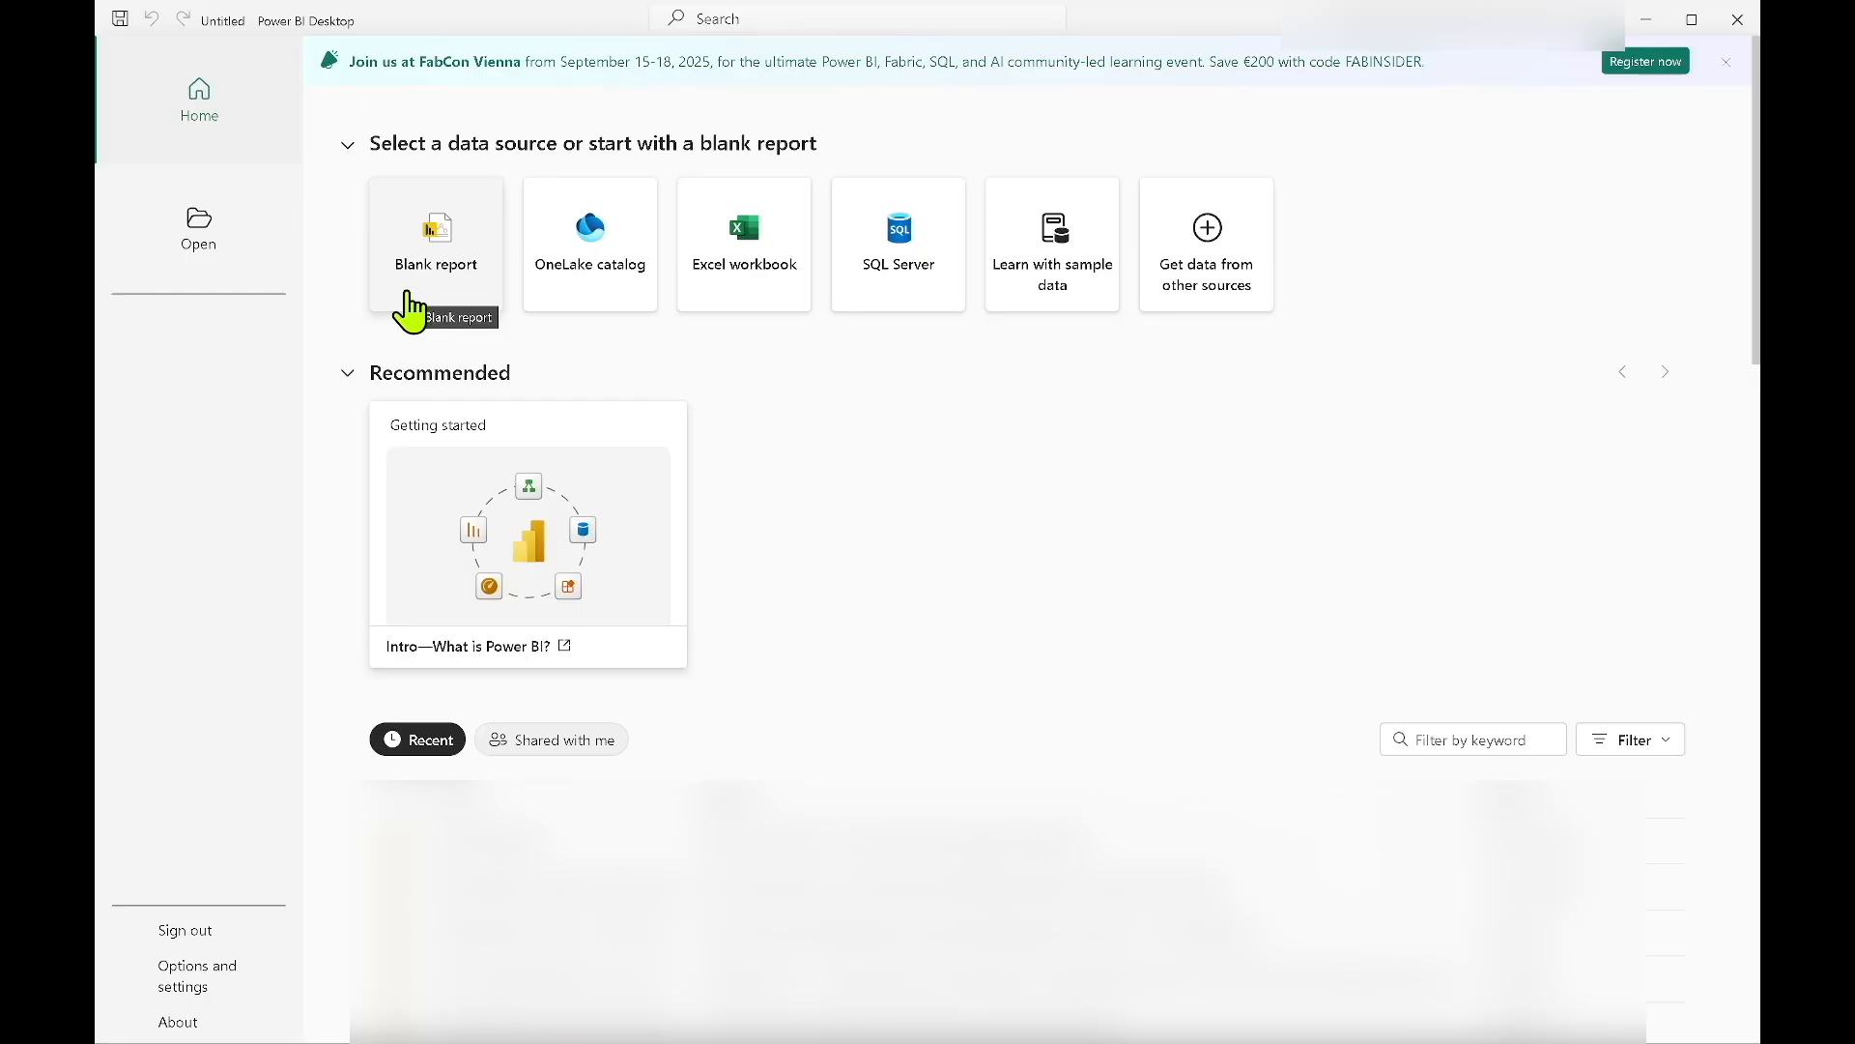
Start a blank report and connect it to the AdventureWorks Sales.xlsx workbook as its Excel data source.
left_click(410, 311)
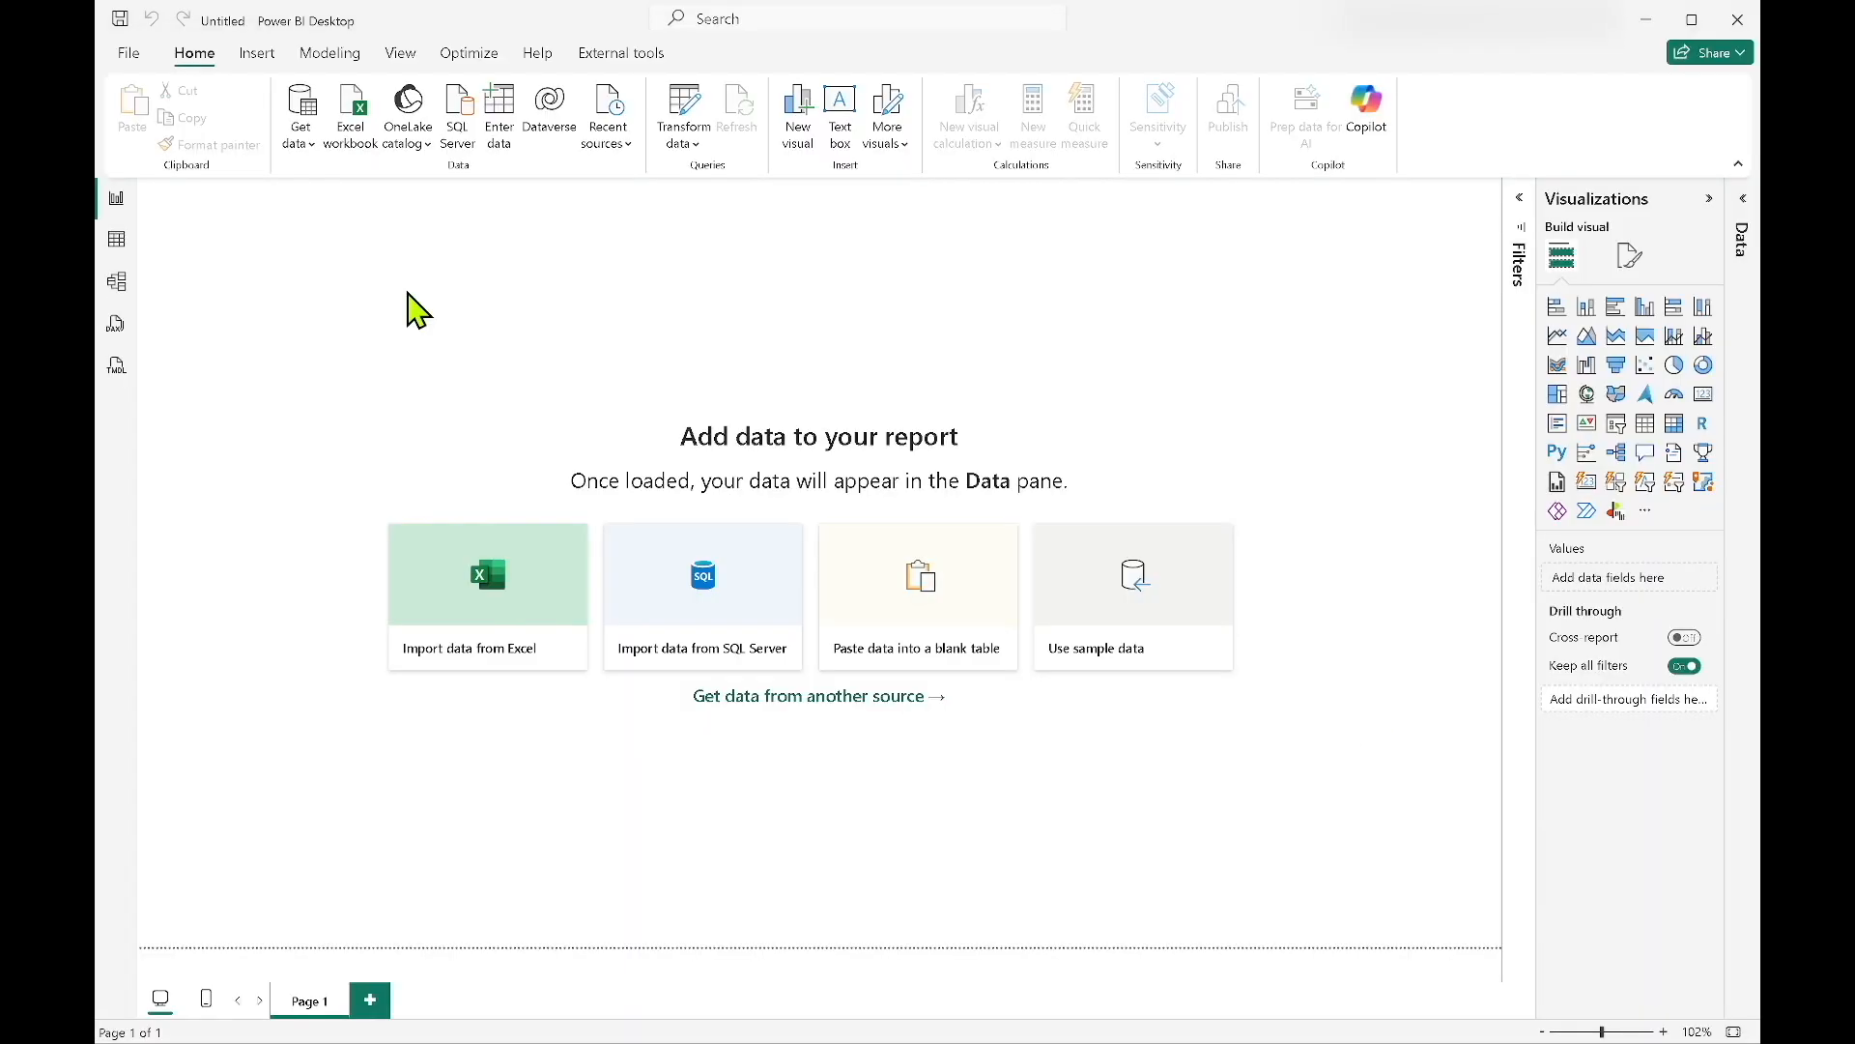
left_click(302, 145)
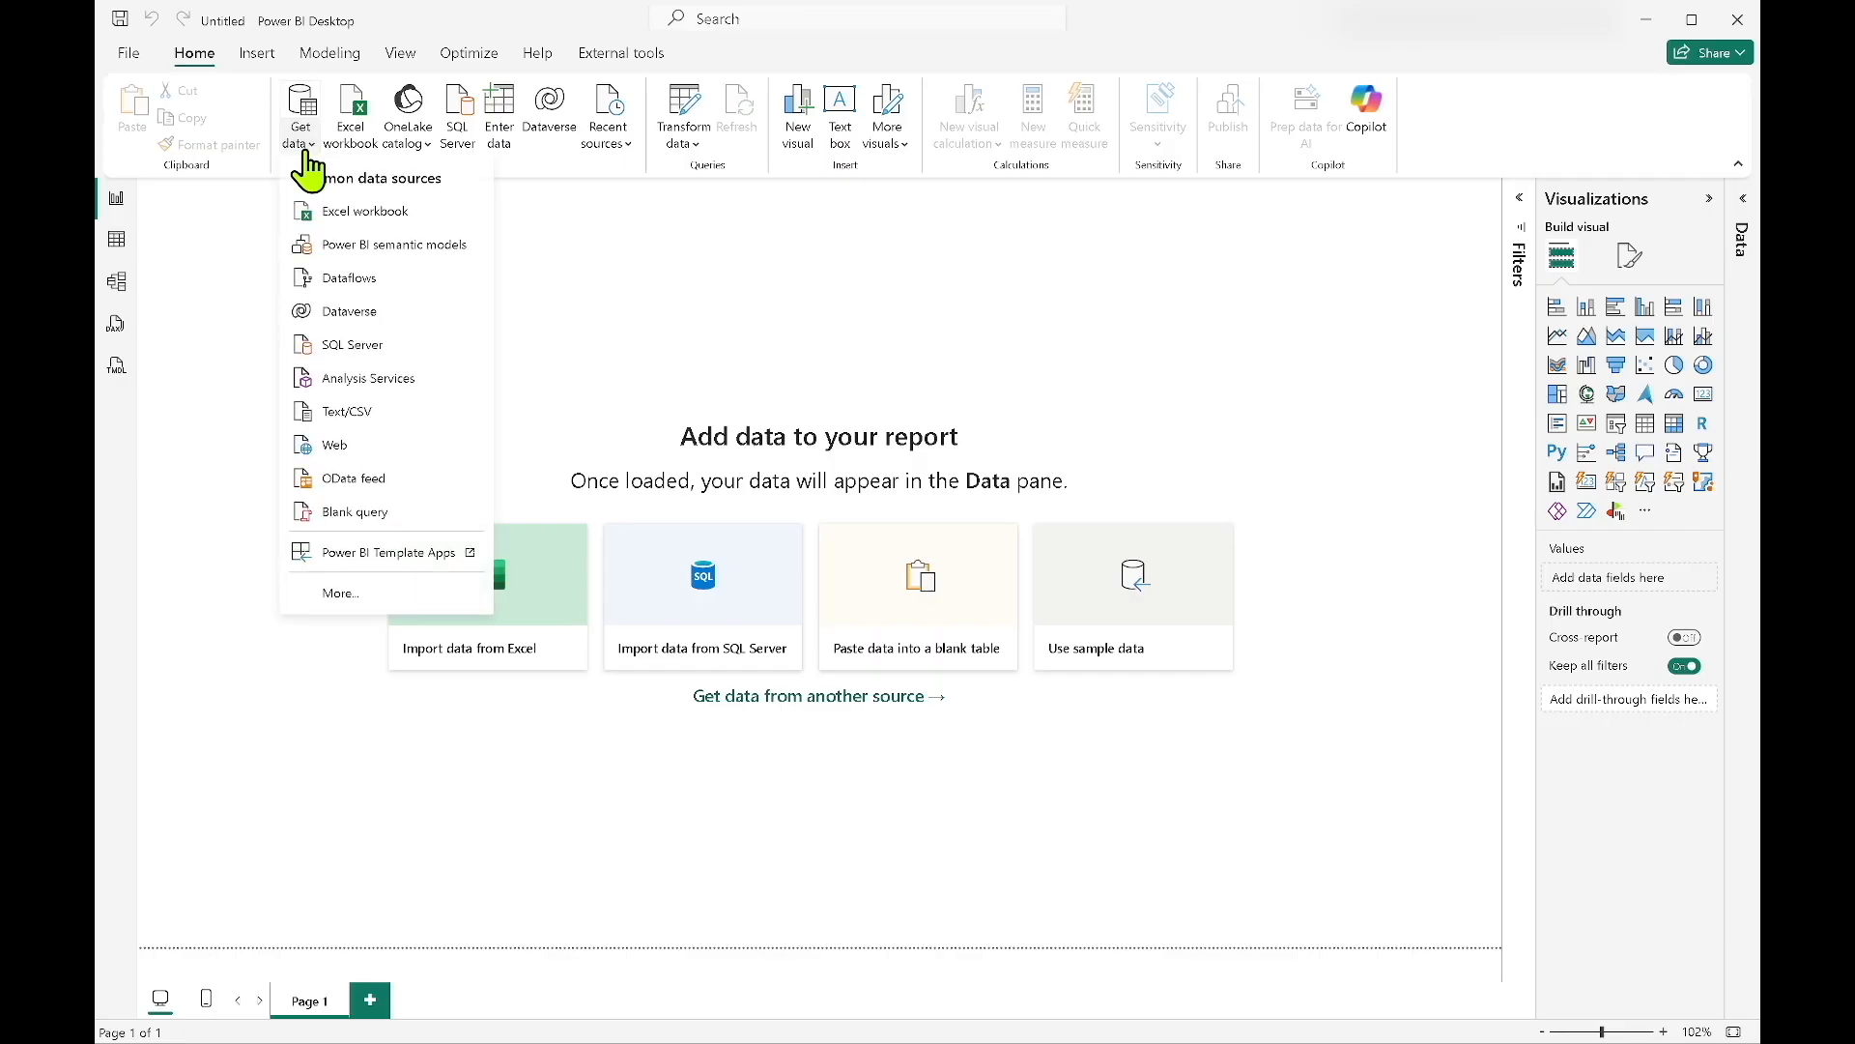
left_click(440, 215)
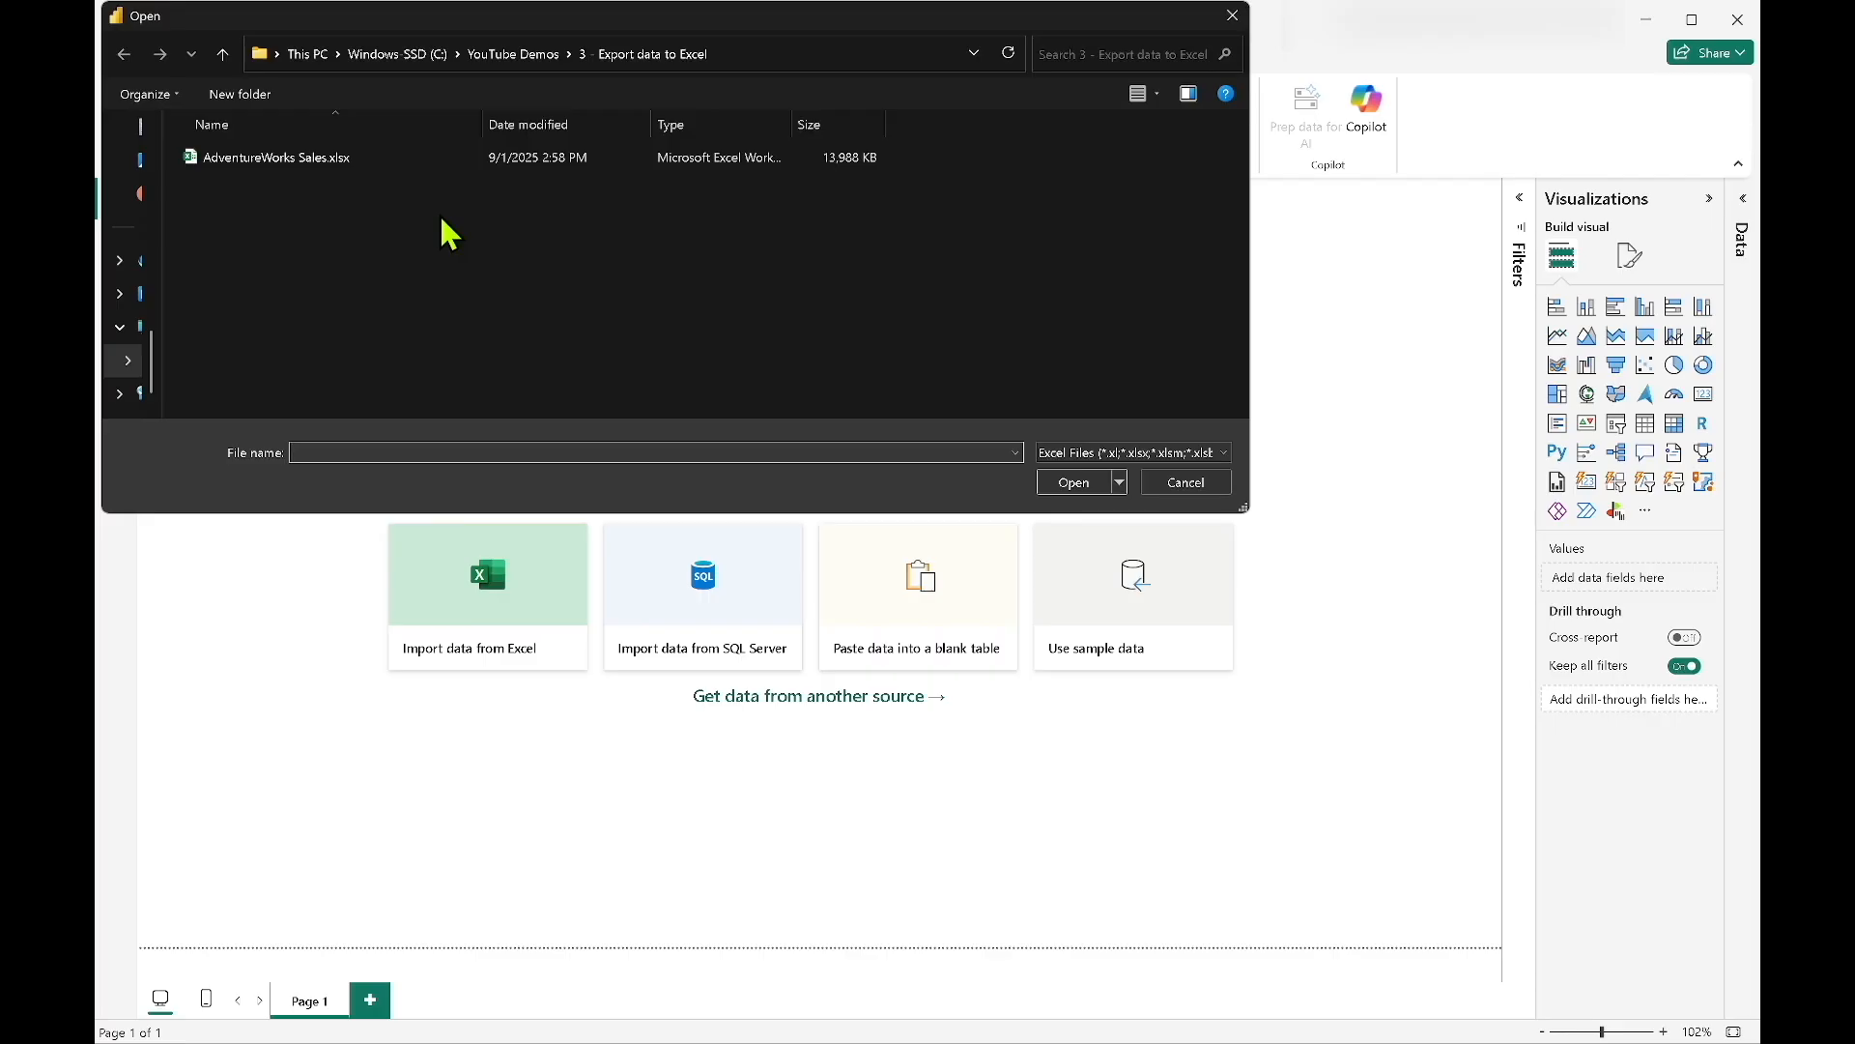
left_click(307, 160)
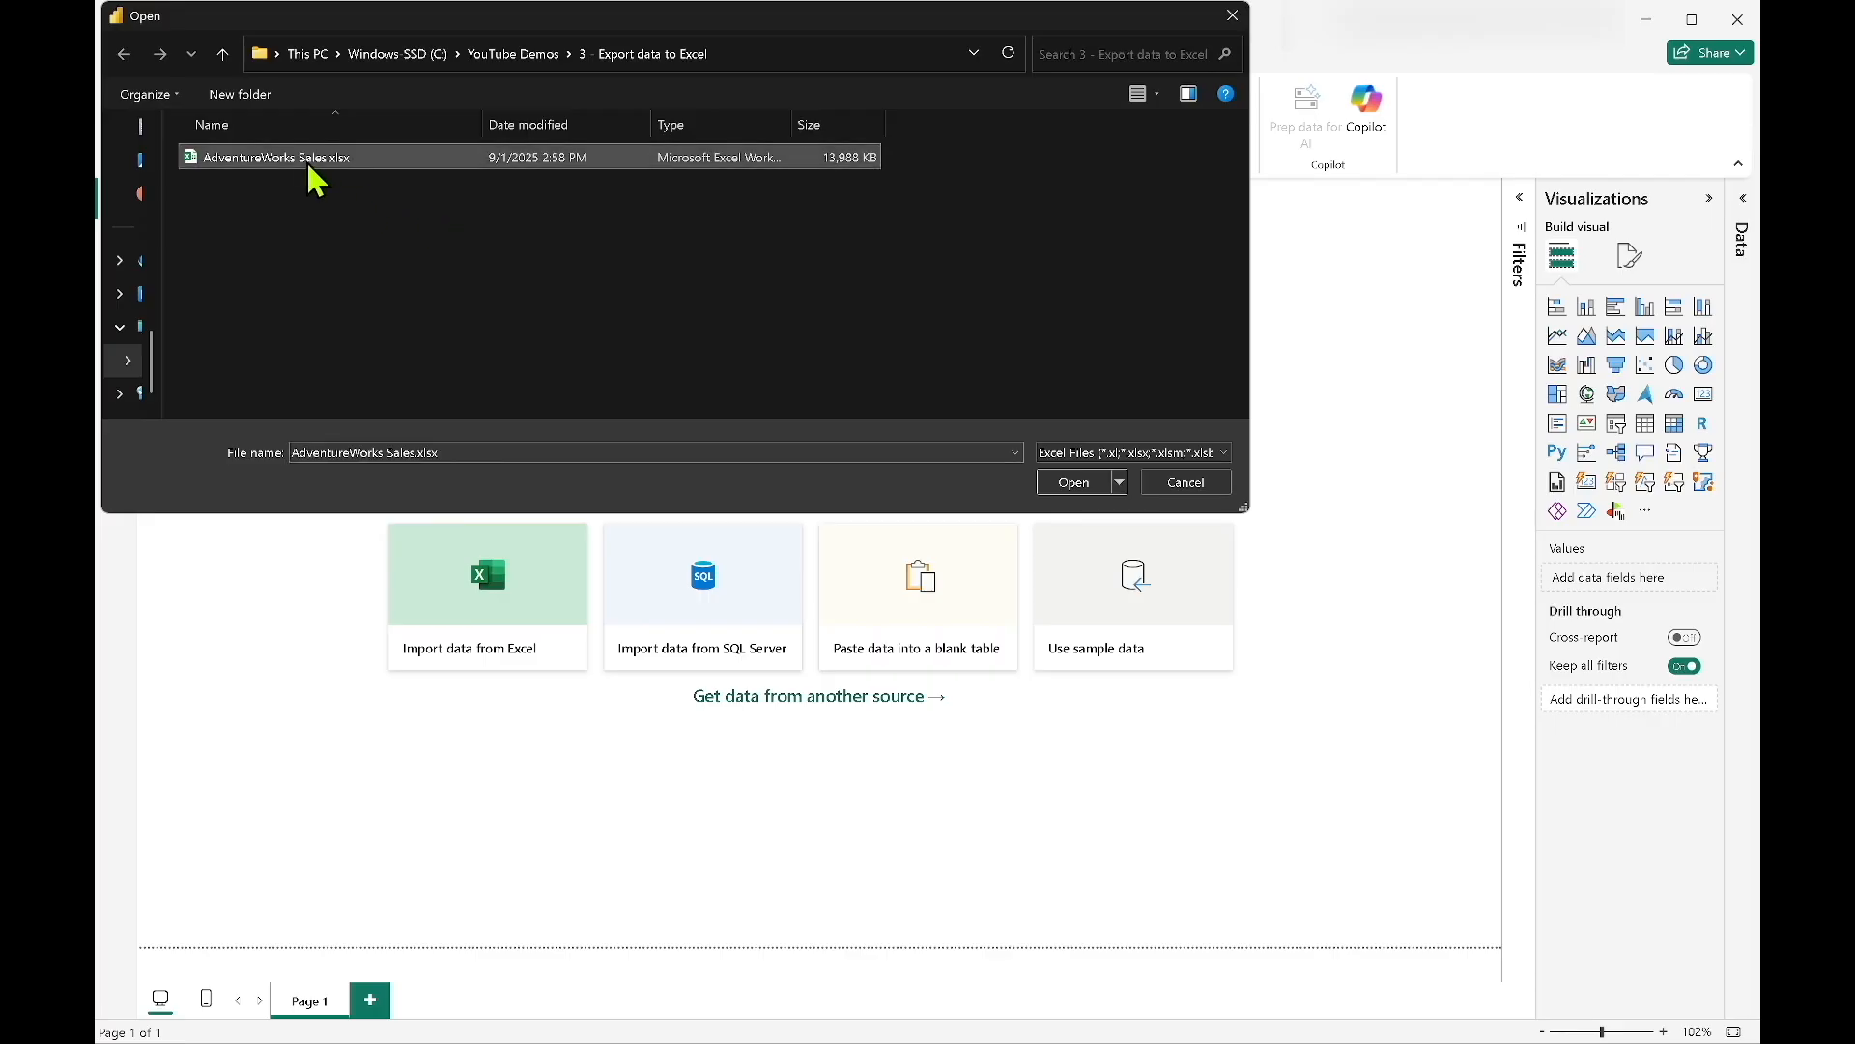
left_click(1081, 485)
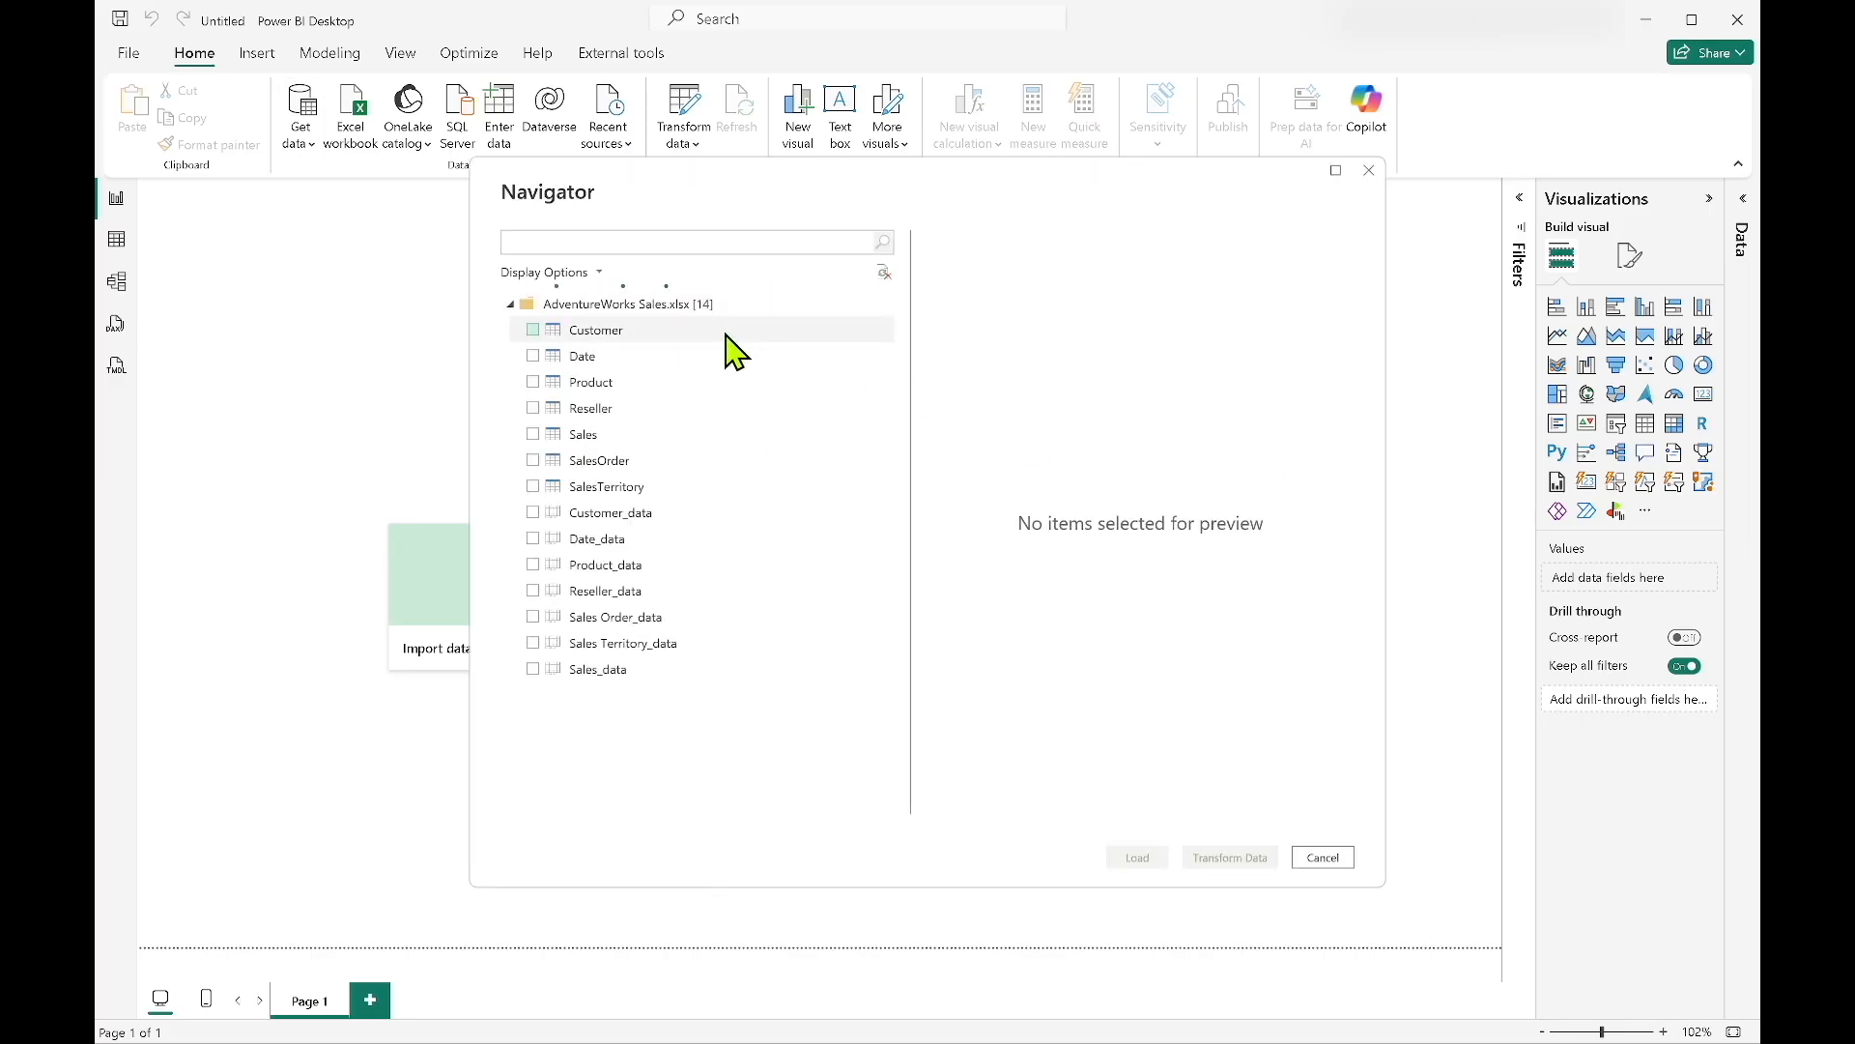
Preview the Sales_data sheet and the SalesTerritory table, keeping only SalesTerritory selected for import.
left_click(535, 670)
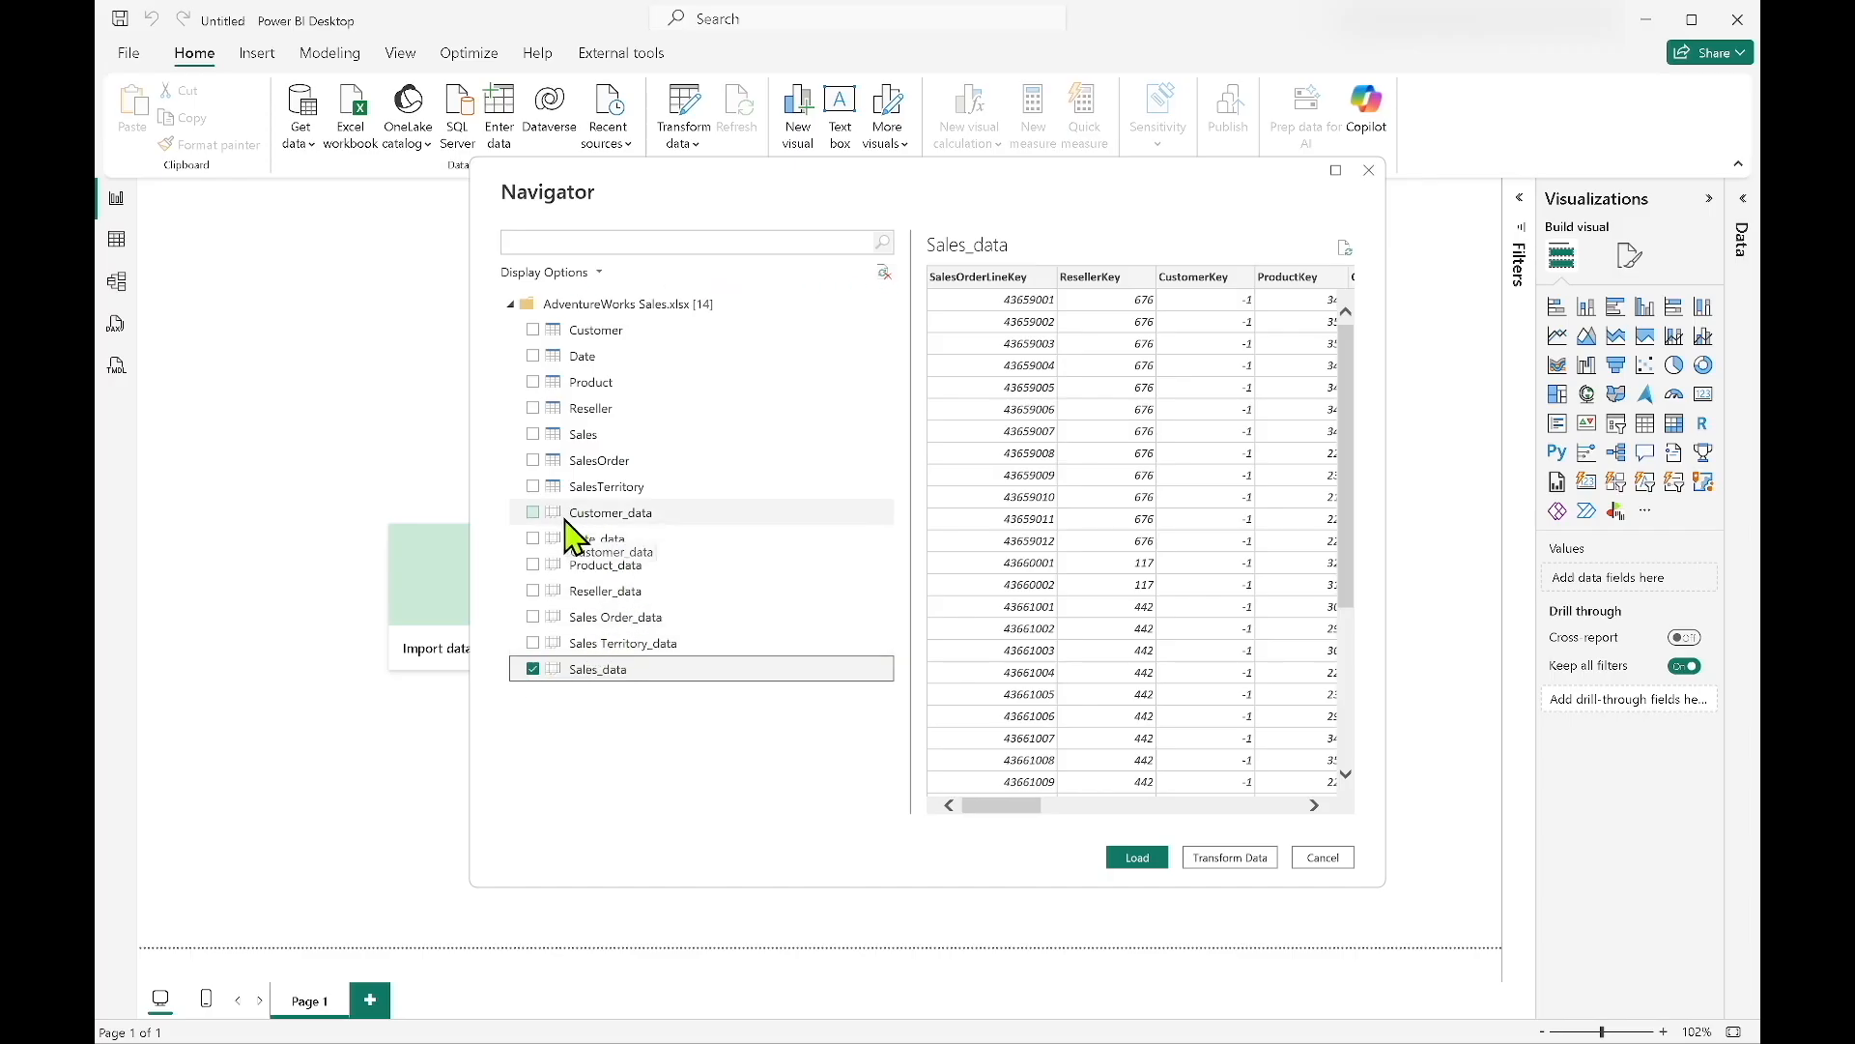
left_click(533, 486)
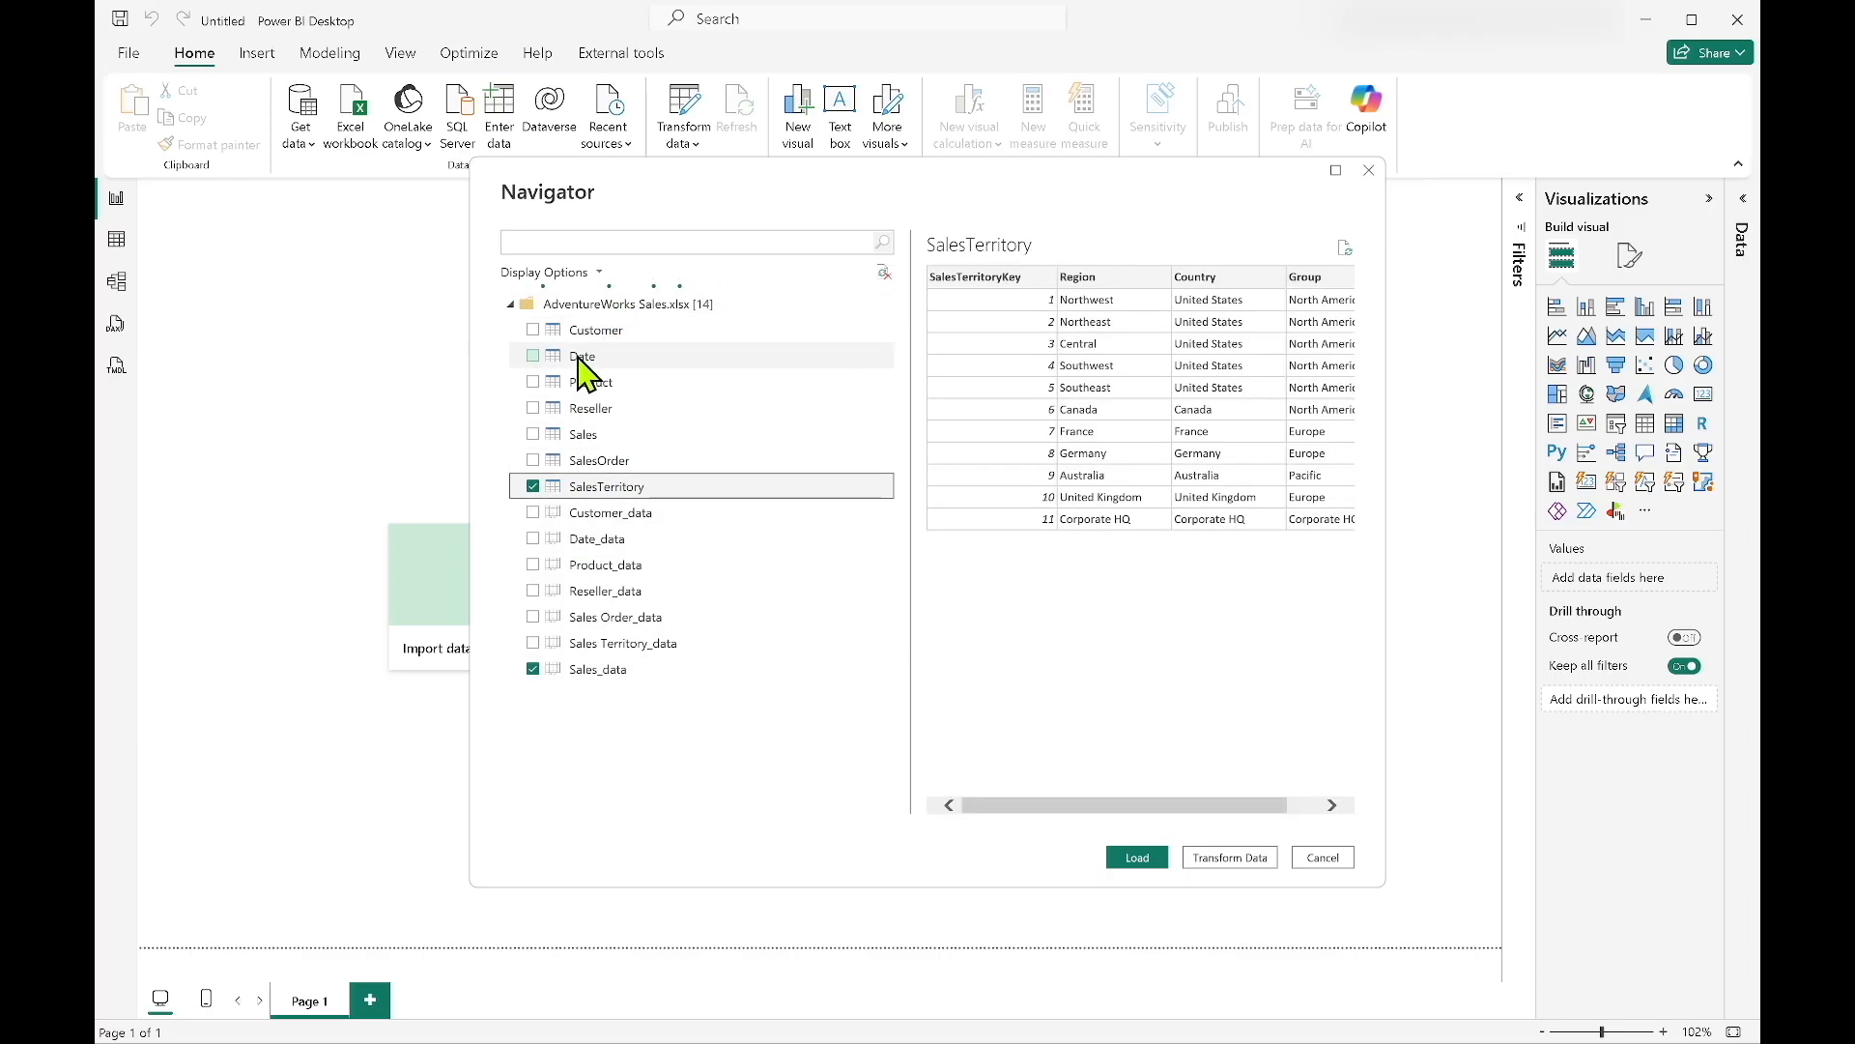
left_click(533, 669)
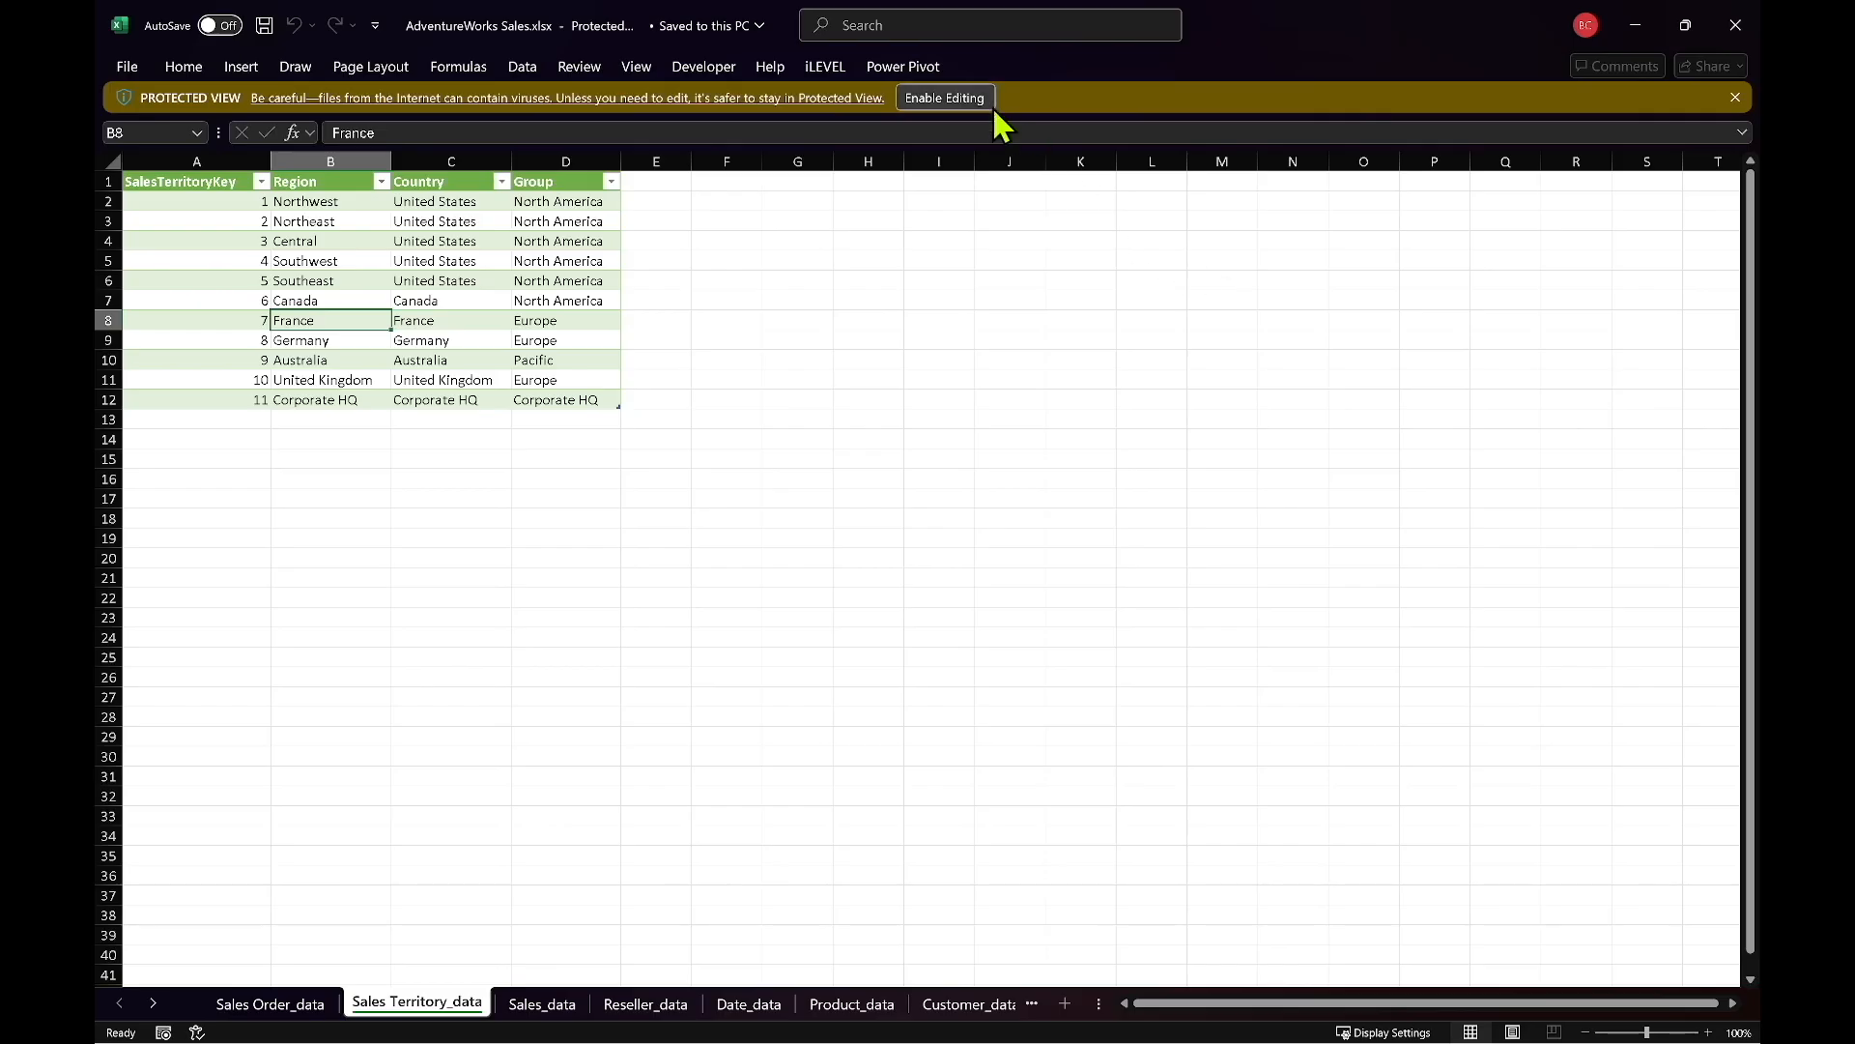
Switch to Excel, enable editing of AdventureWorks Sales.xlsx, and enter "notes" in F6 and "asdfasdfasdfasfdasf" in F7 on the Sales Territory_data sheet.
left_click(967, 97)
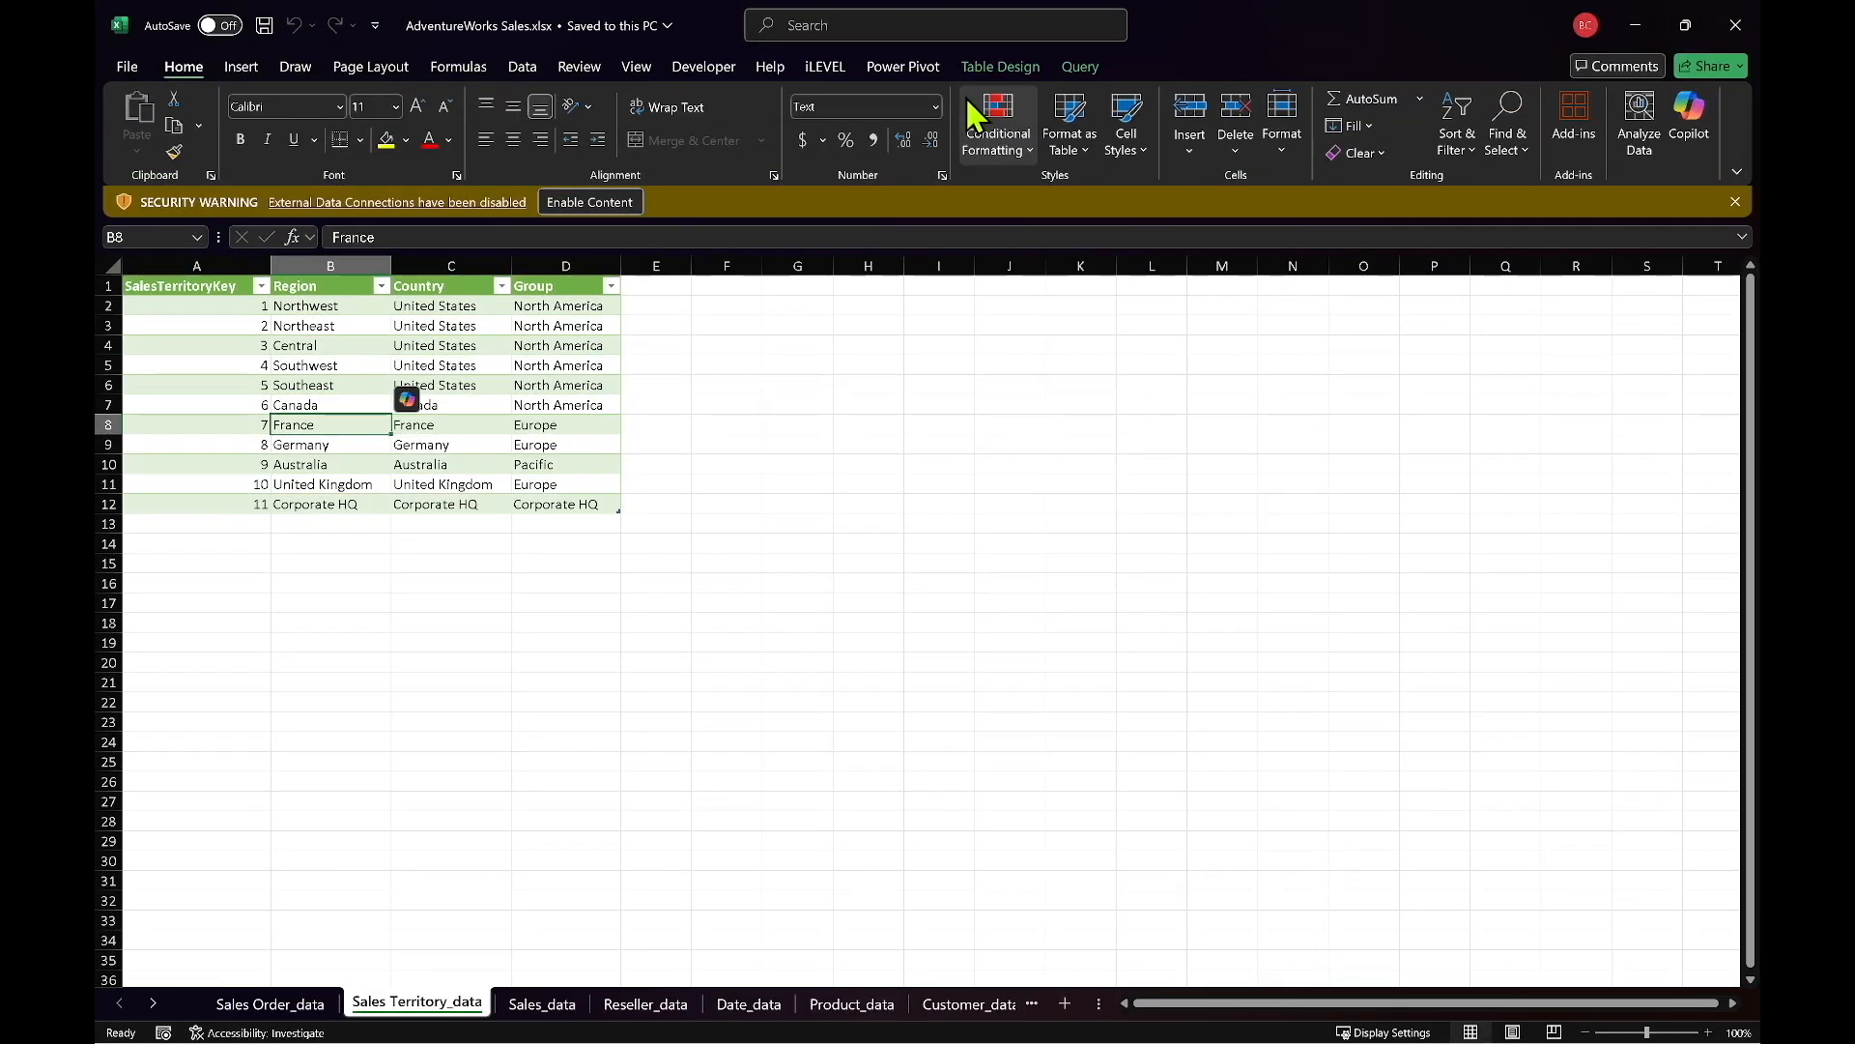
left_click(729, 387)
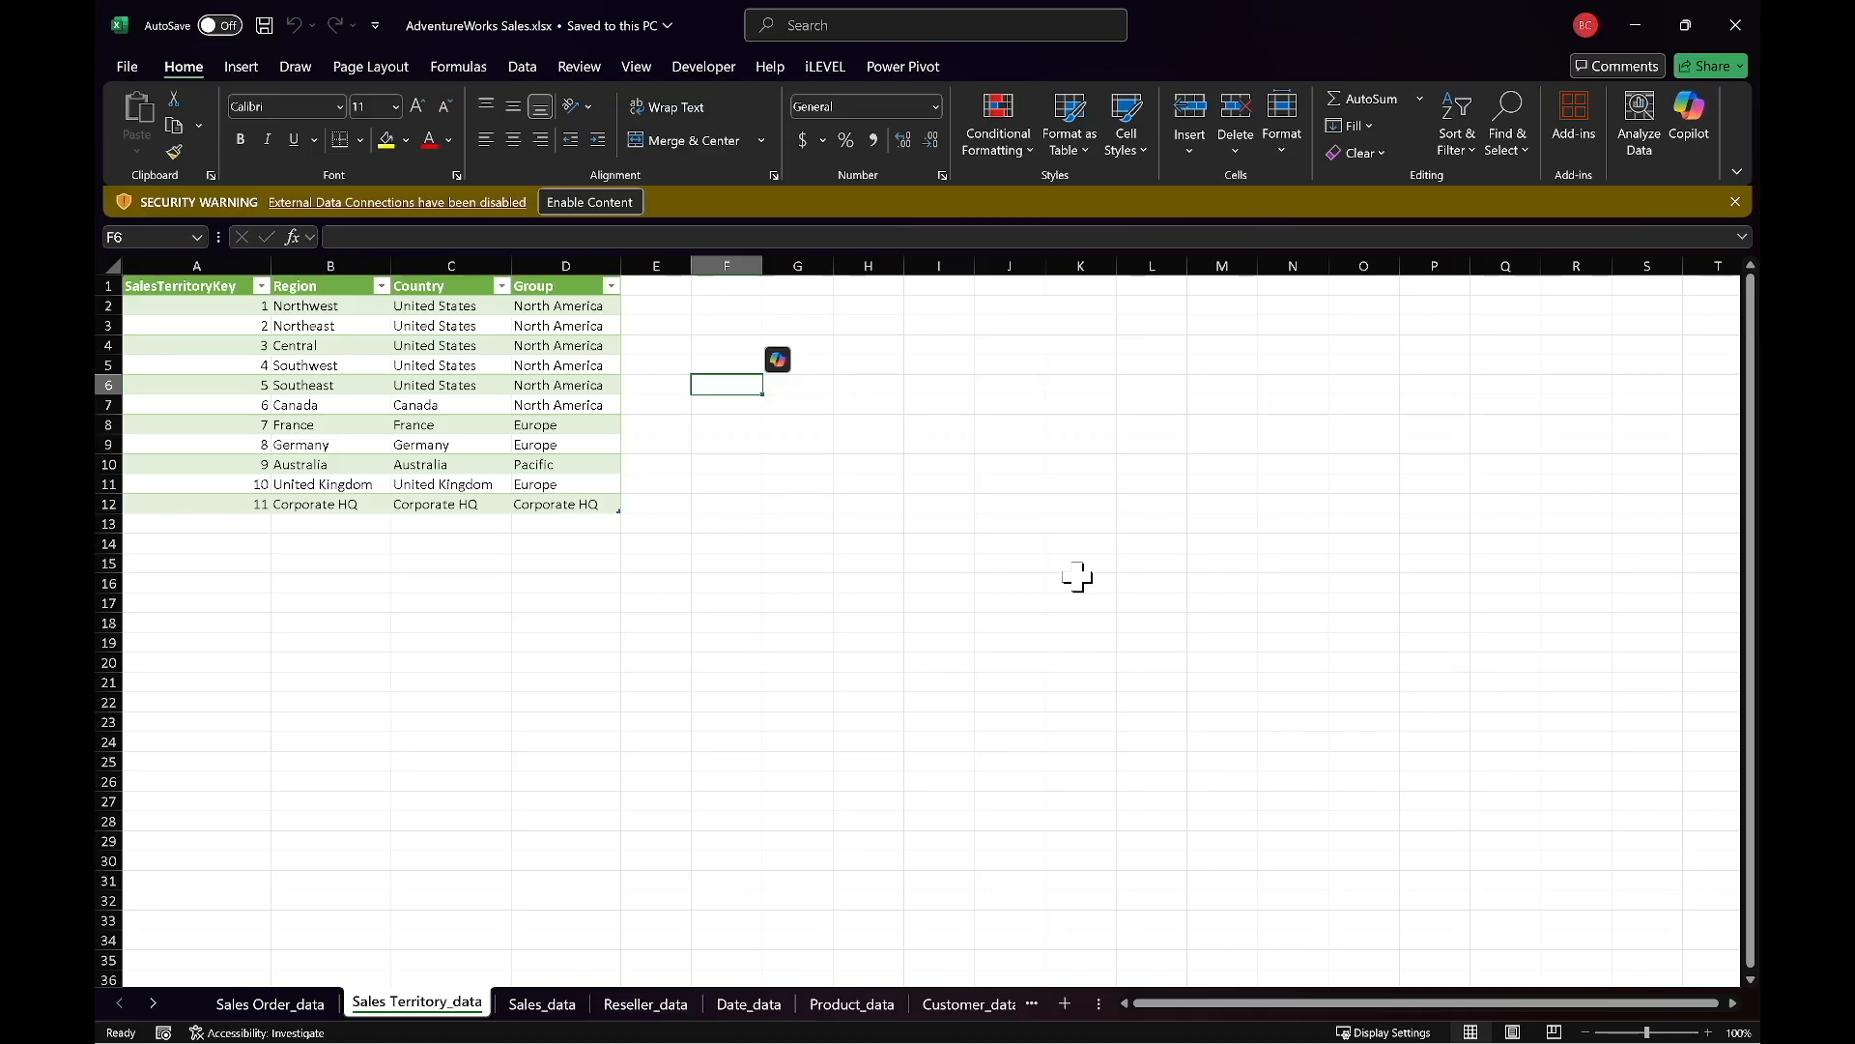
type("notes")
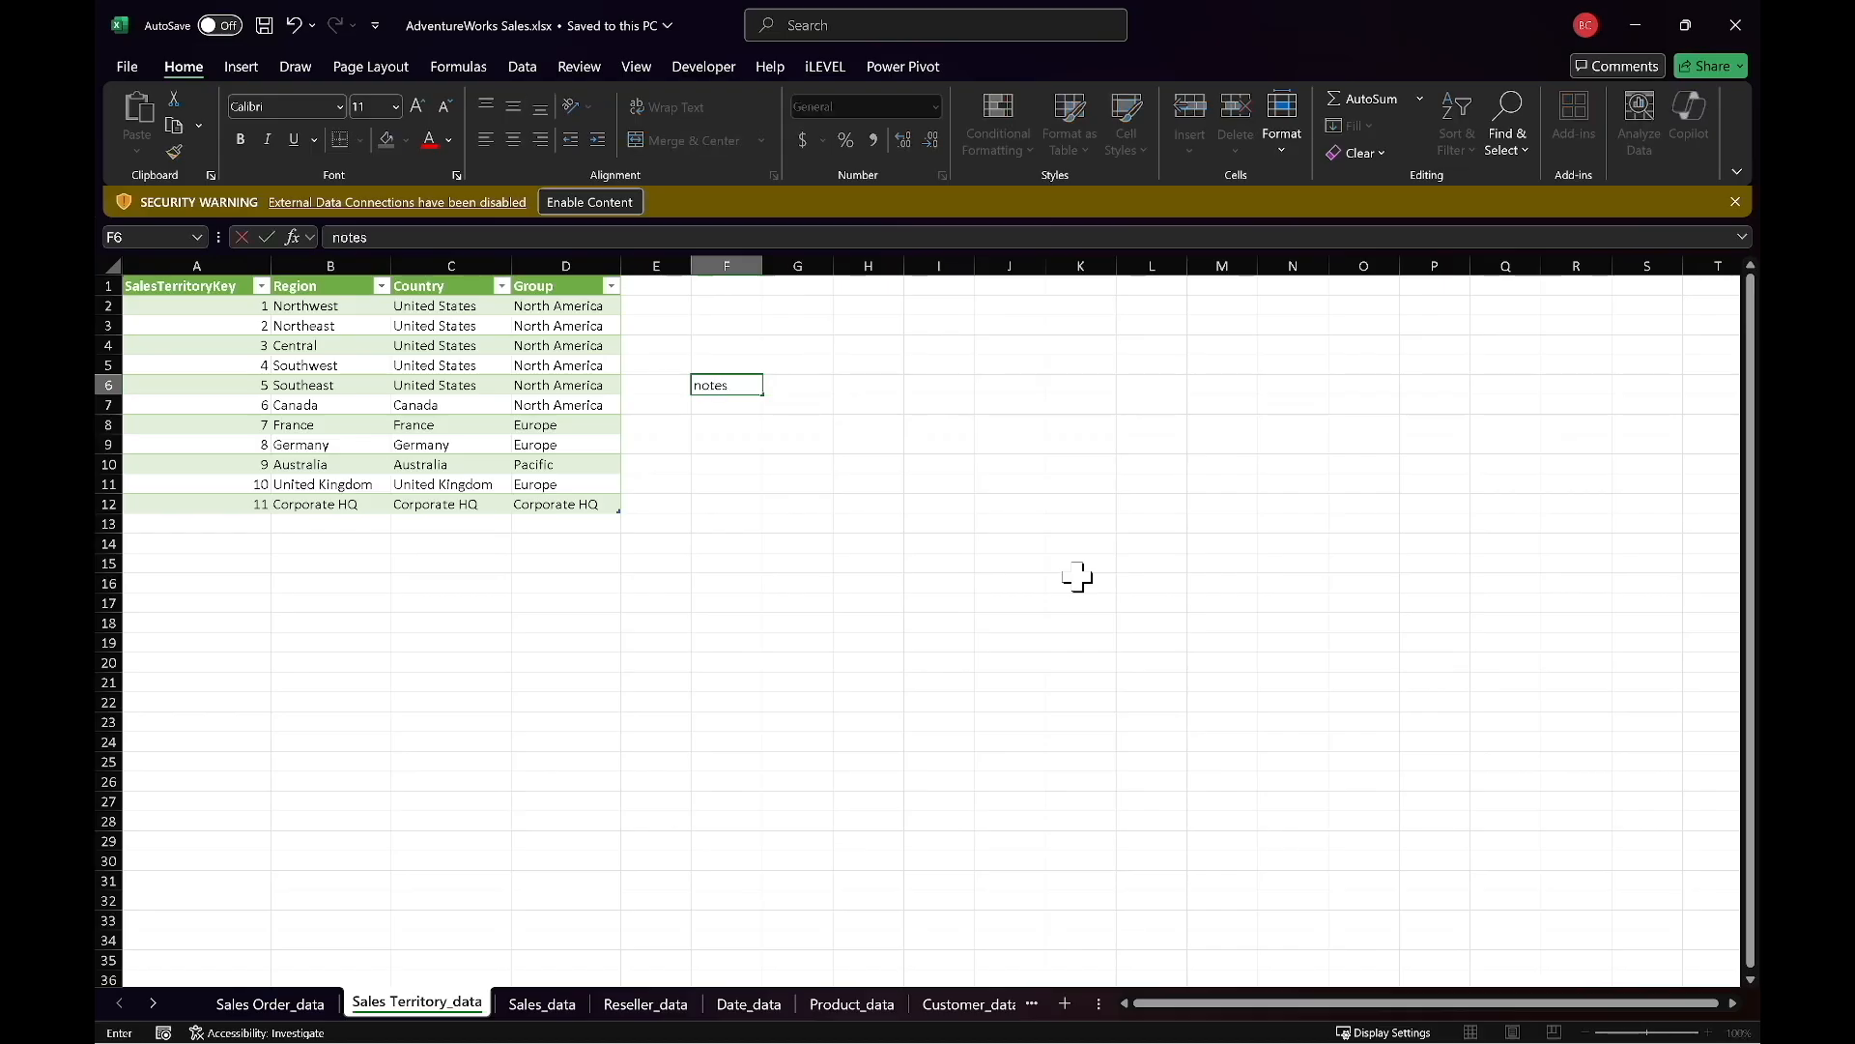
key("Tab")
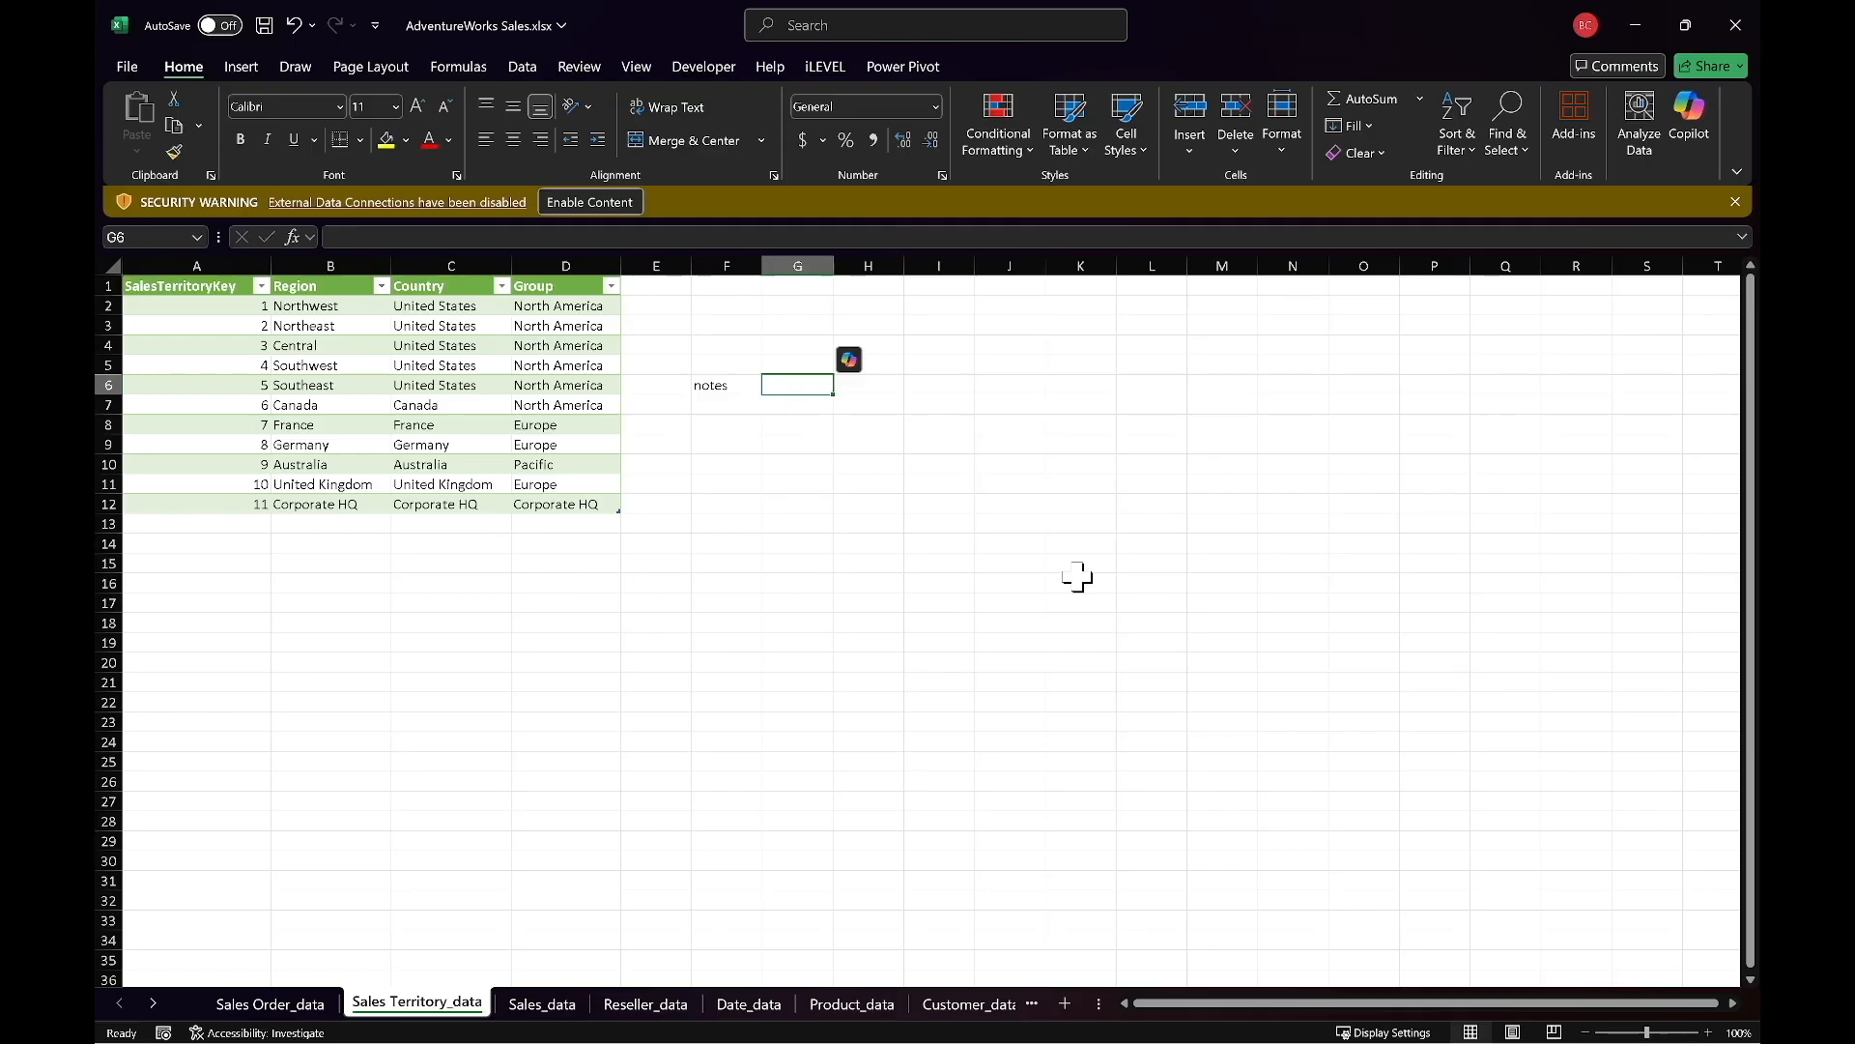
key("Return")
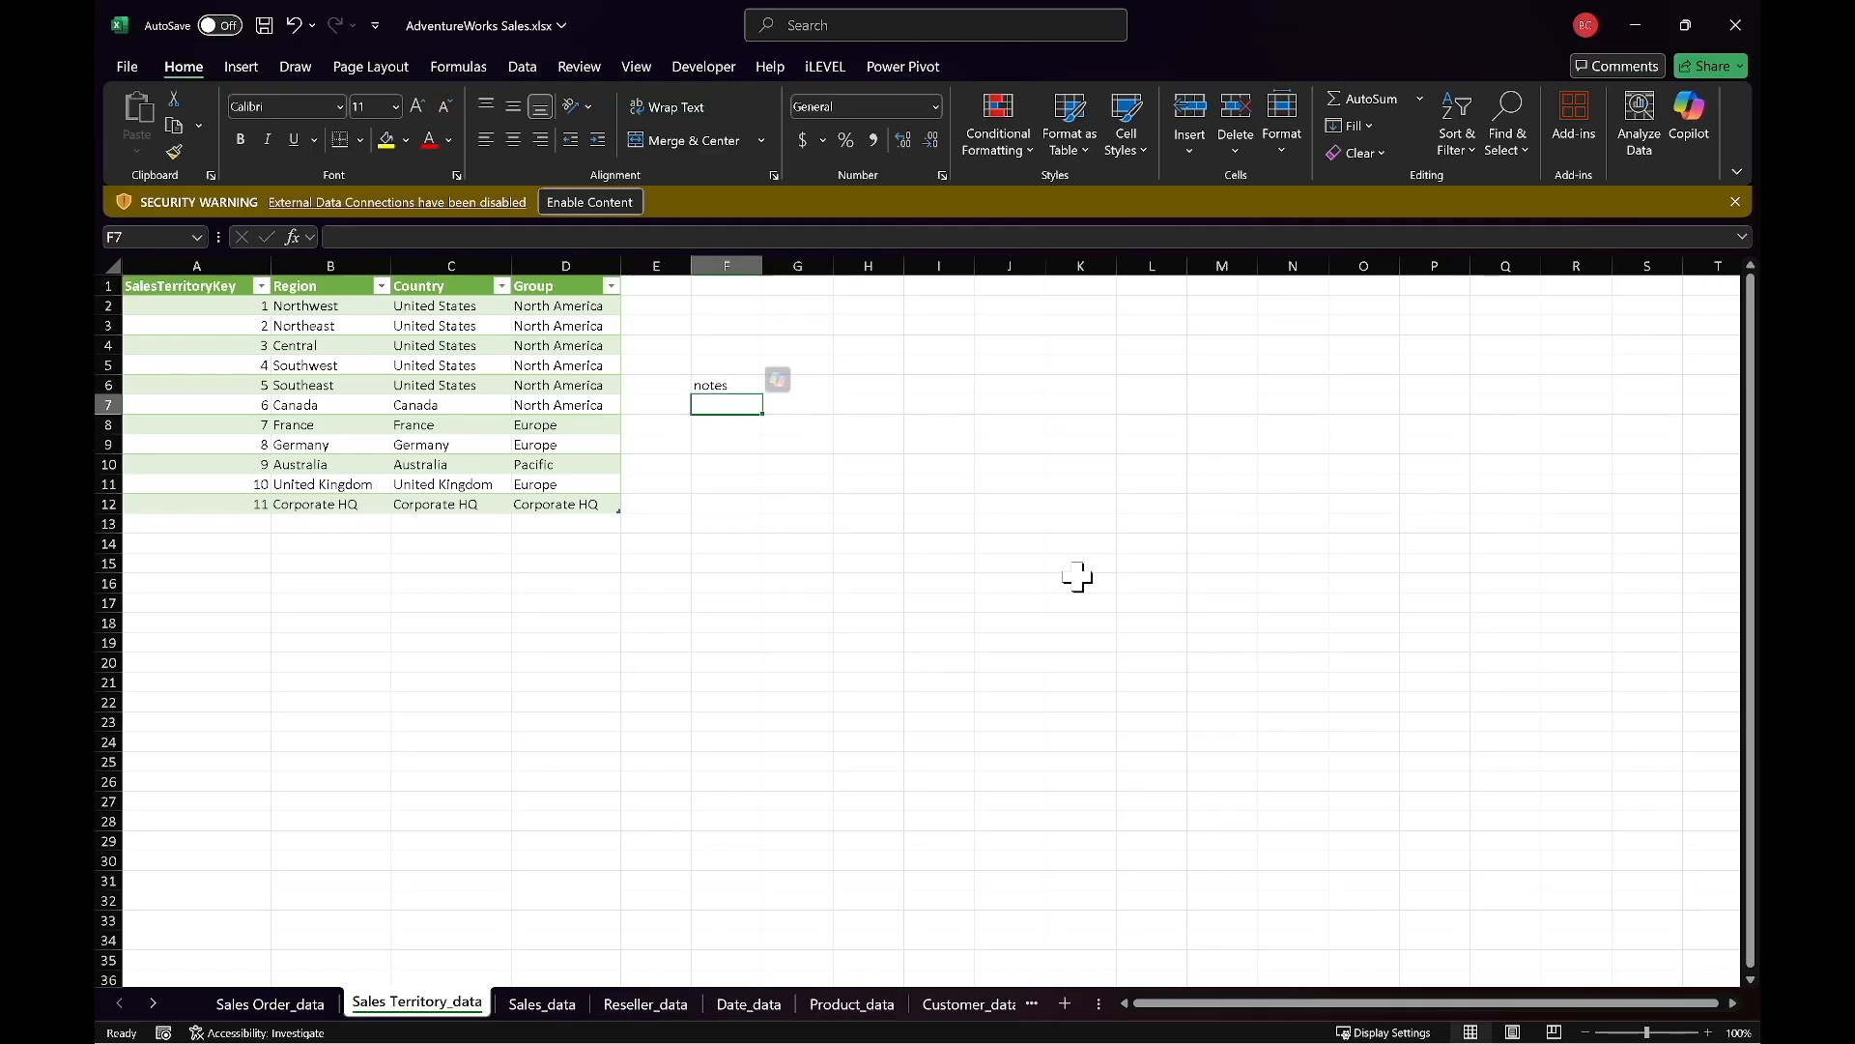
type("asdfasdfasdfasdfdasf")
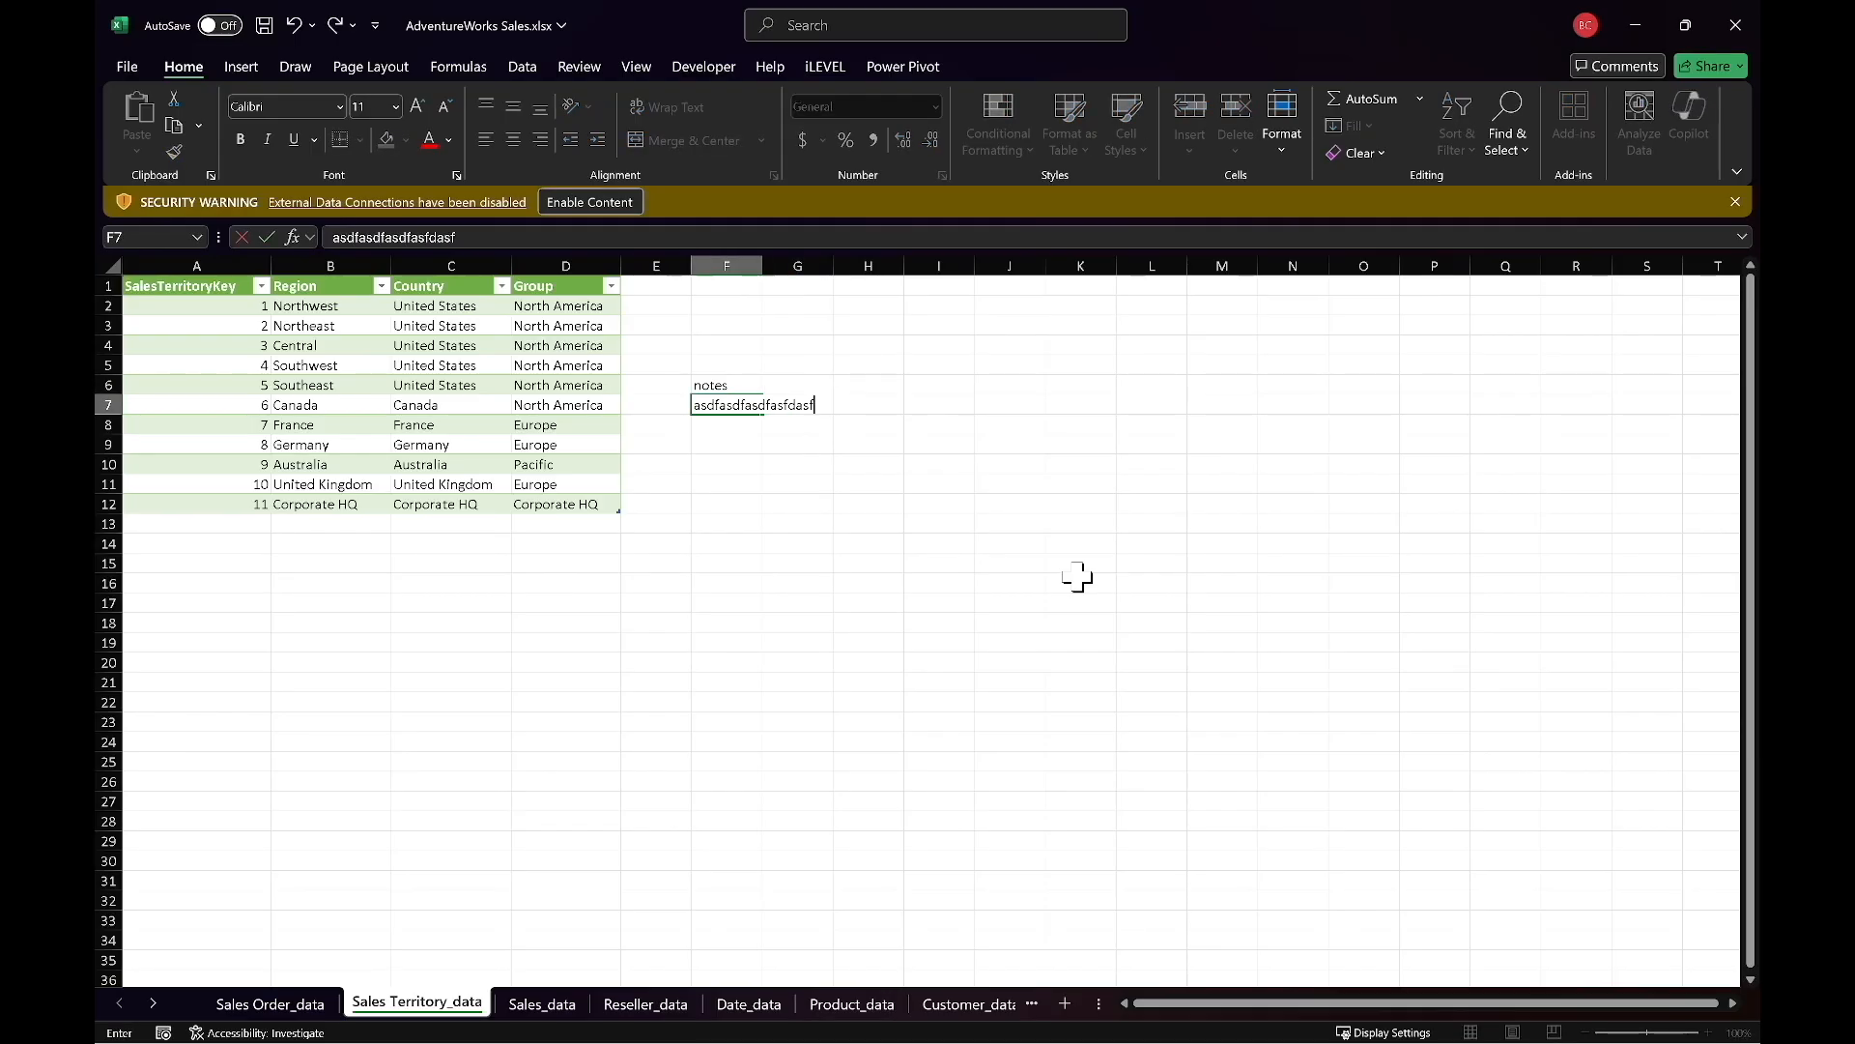
key("Return")
Select the whole sales territory table, from the SalesTerritoryKey header in A1 through the last row of the Group column.
key("Up")
key("Up")
key("Down")
key("Down")
key("Up")
key("Up")
key("Up")
key("Home")
key("Up")
key("Up")
key("Up")
key("Up")
key("shift+Right")
key("shift+Right")
key("shift+Right")
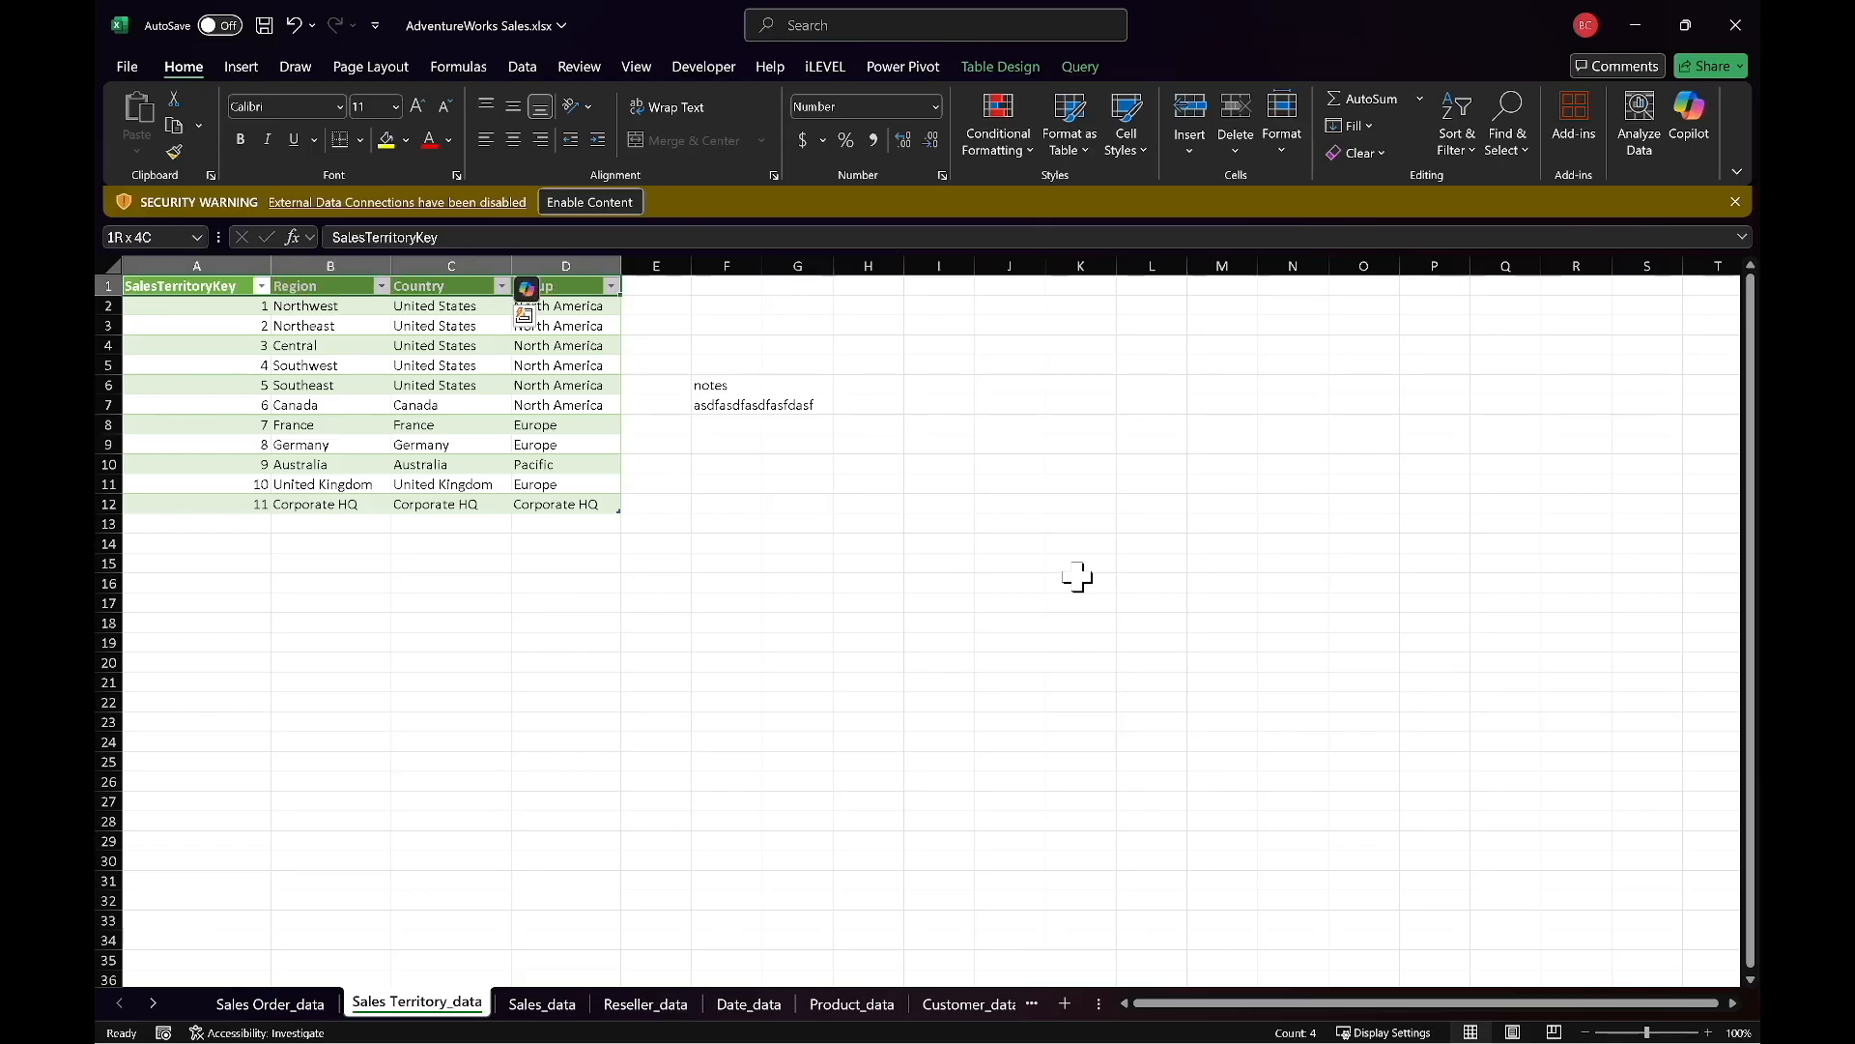
key("ctrl+shift+Down")
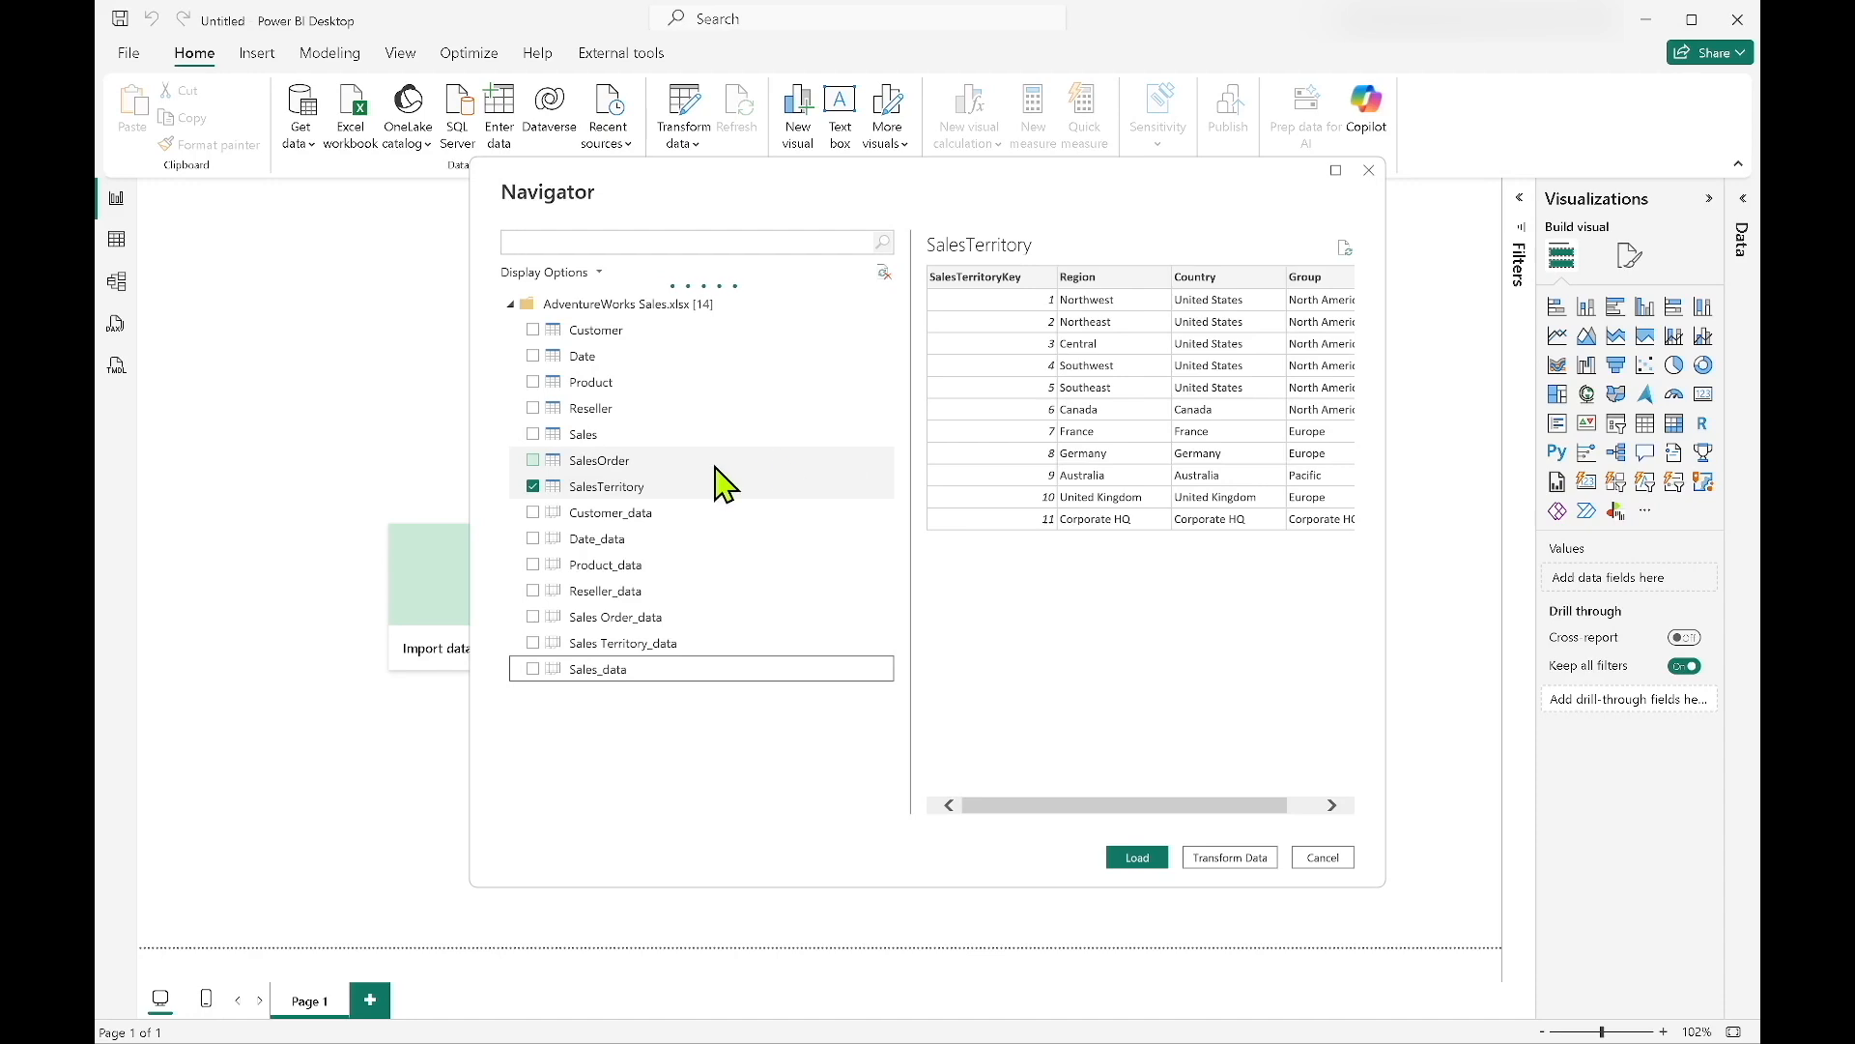
Switch to Power BI, select the Customer, Date, Product, Reseller, Sales and SalesOrder tables alongside SalesTerritory, and open them for transformation in Power Query.
left_click(533, 461)
left_click(534, 433)
left_click(534, 407)
left_click(534, 382)
left_click(533, 329)
left_click(533, 434)
left_click(1248, 860)
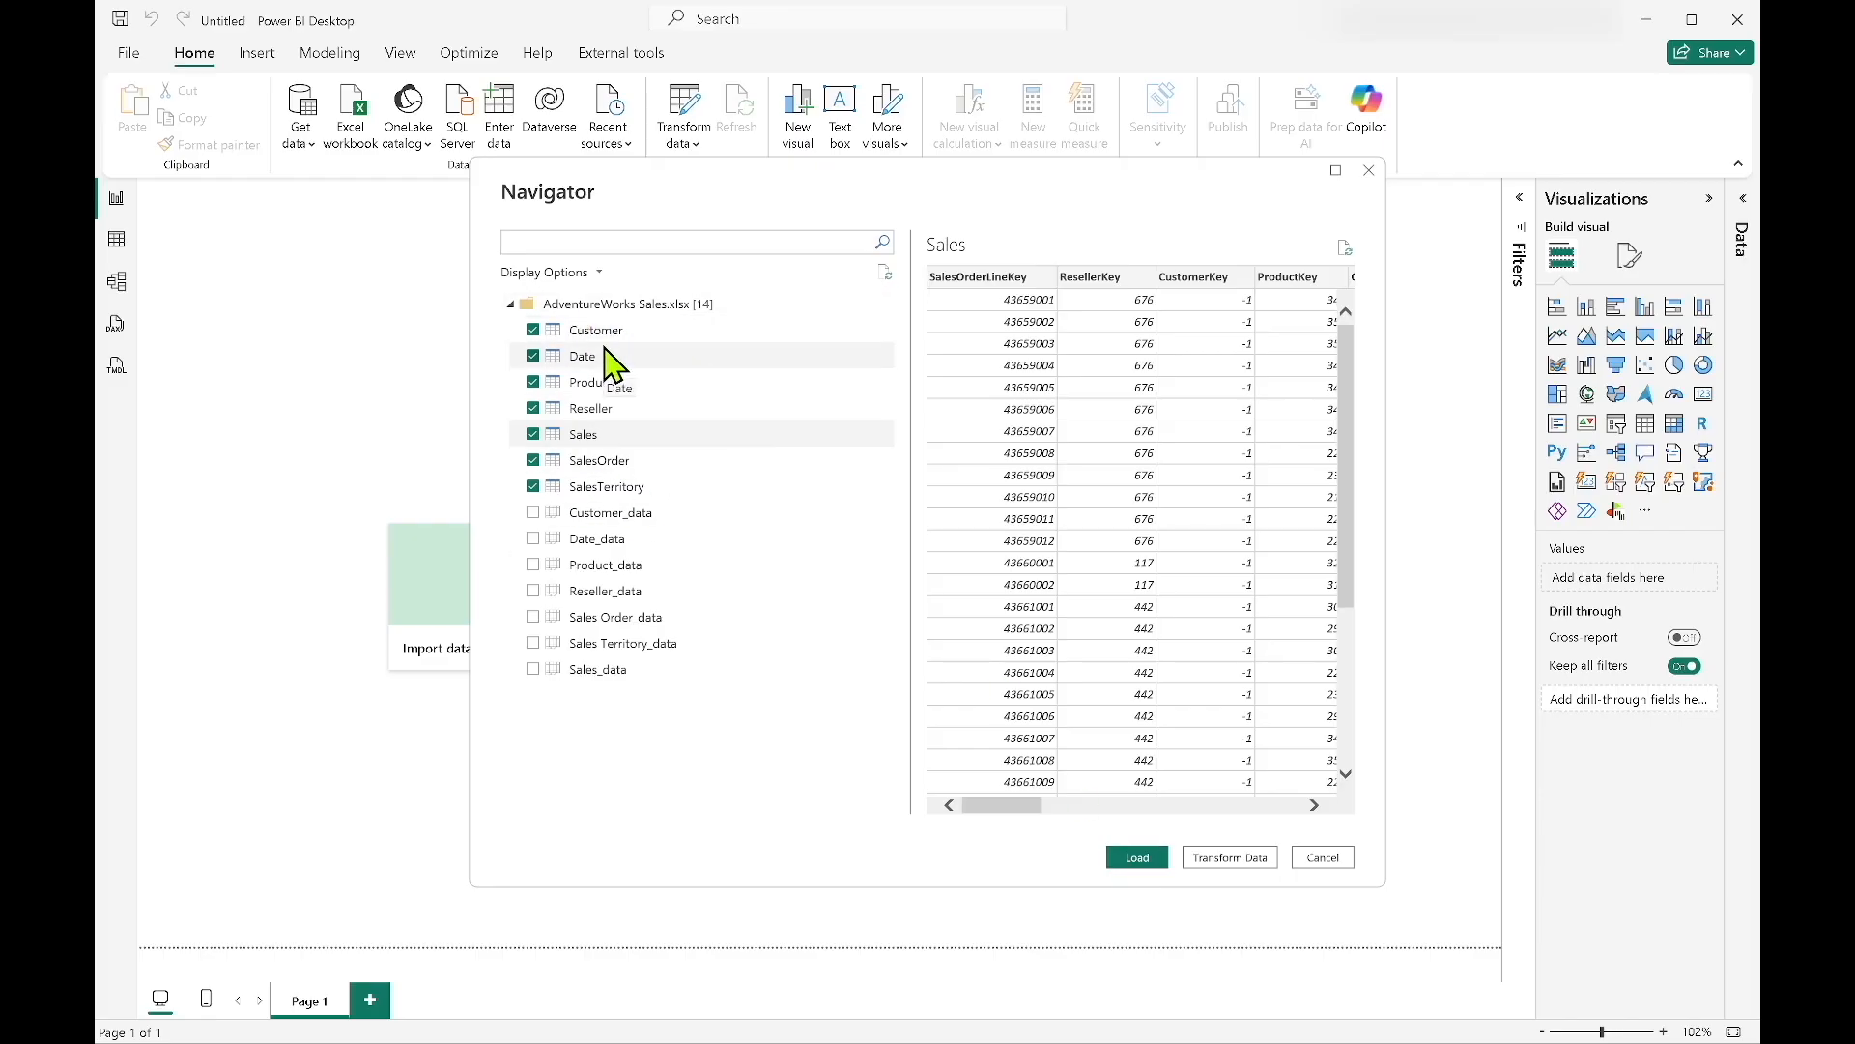
left_click(1243, 860)
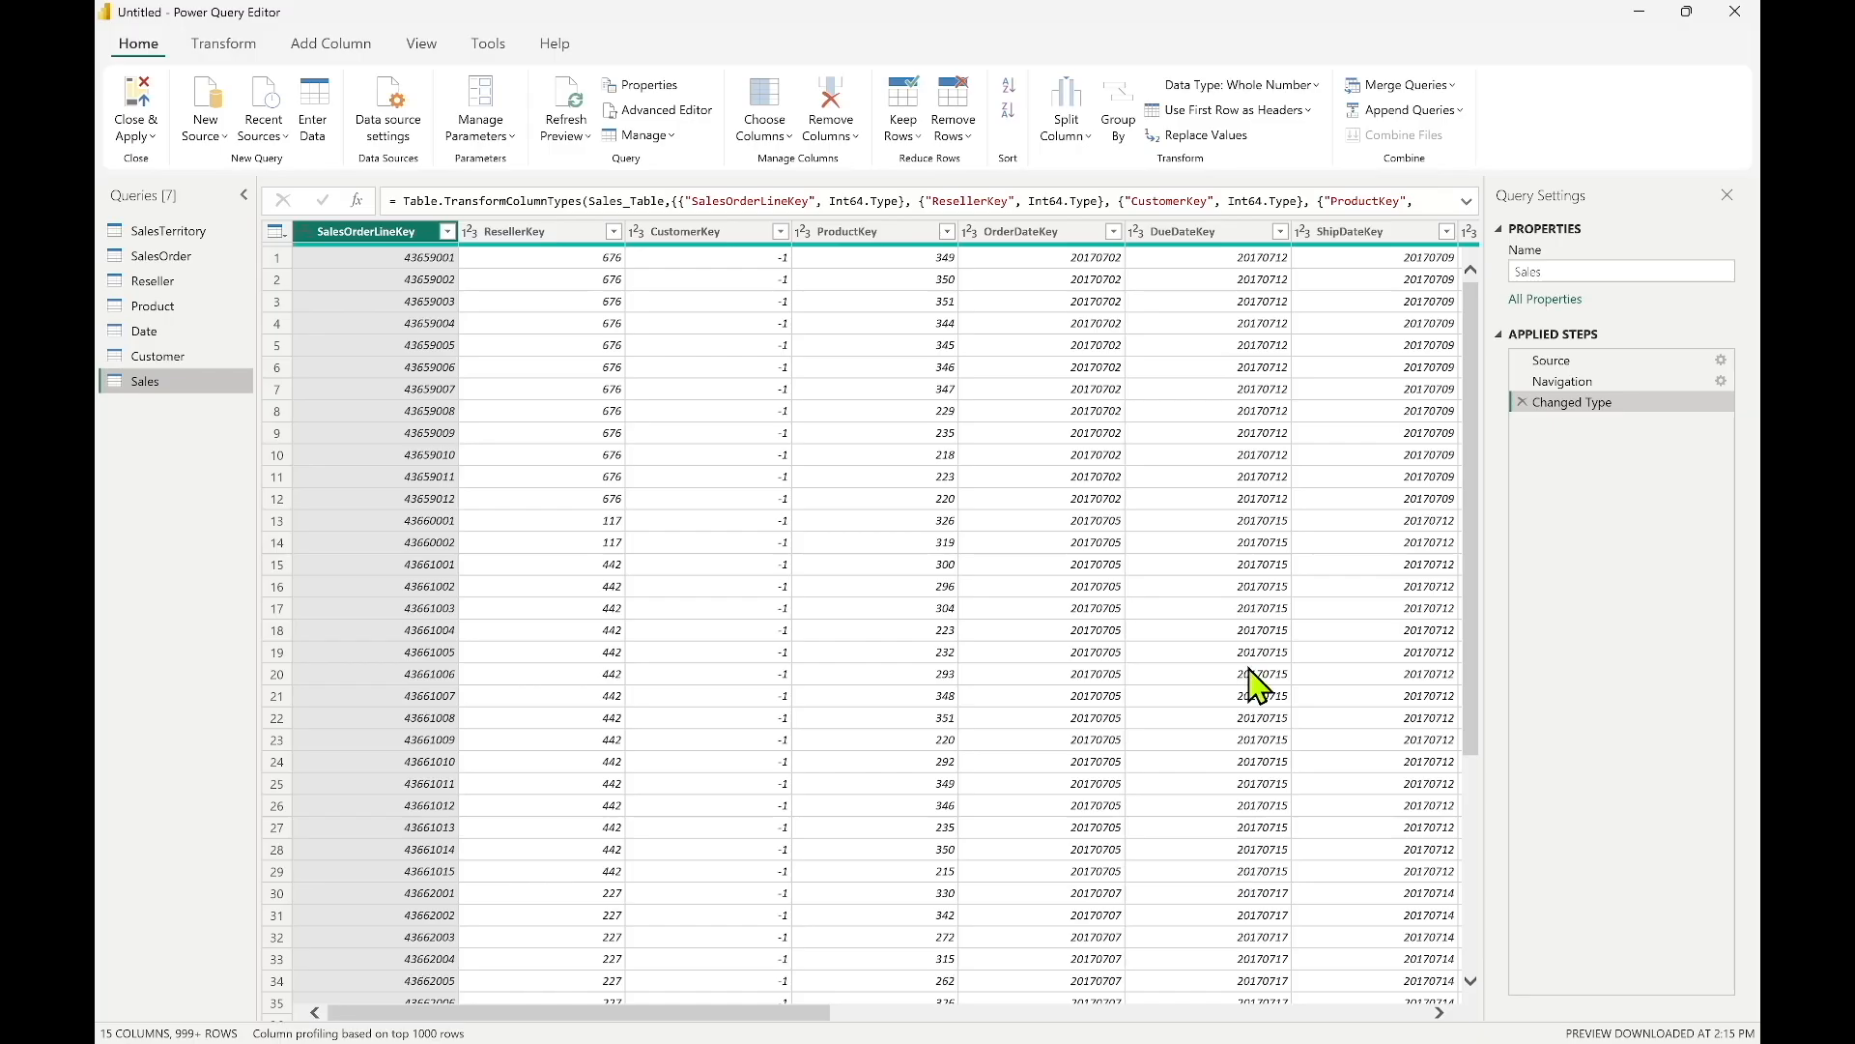
Return to the report window and open the current file's Data Load options.
left_click(1641, 15)
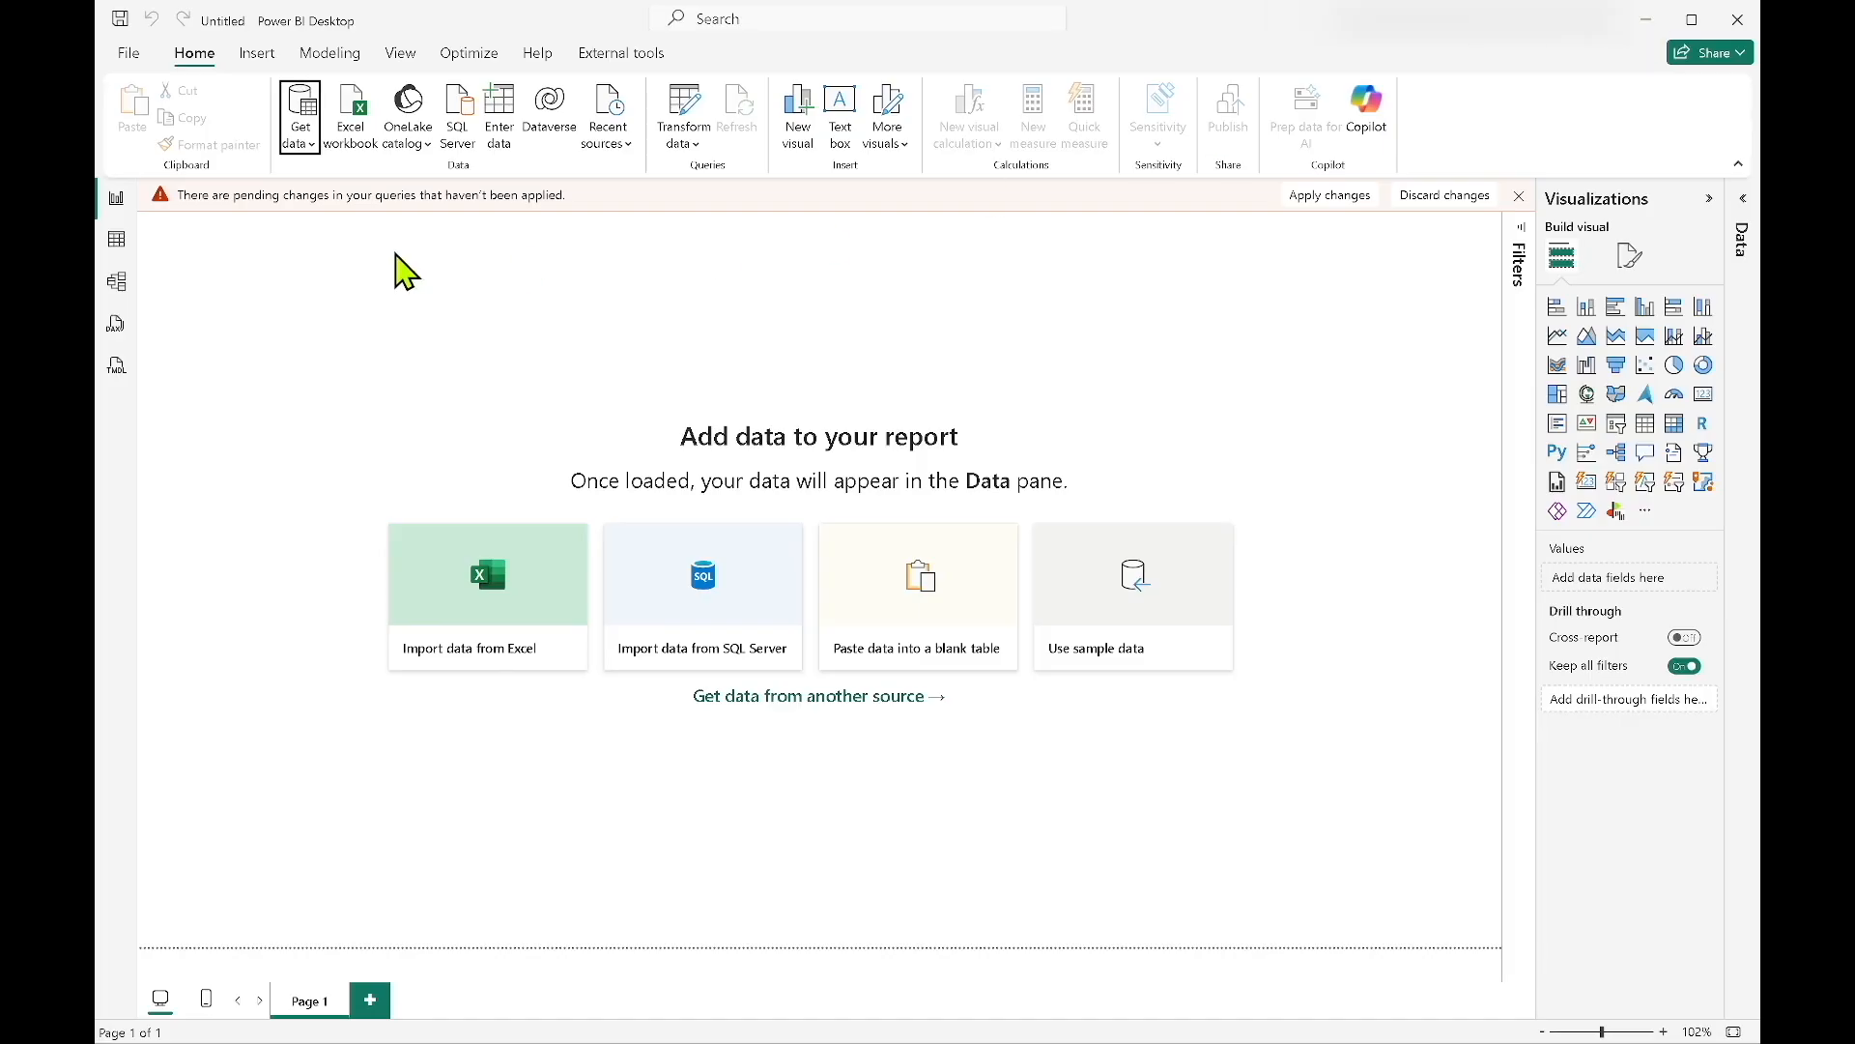
left_click(132, 53)
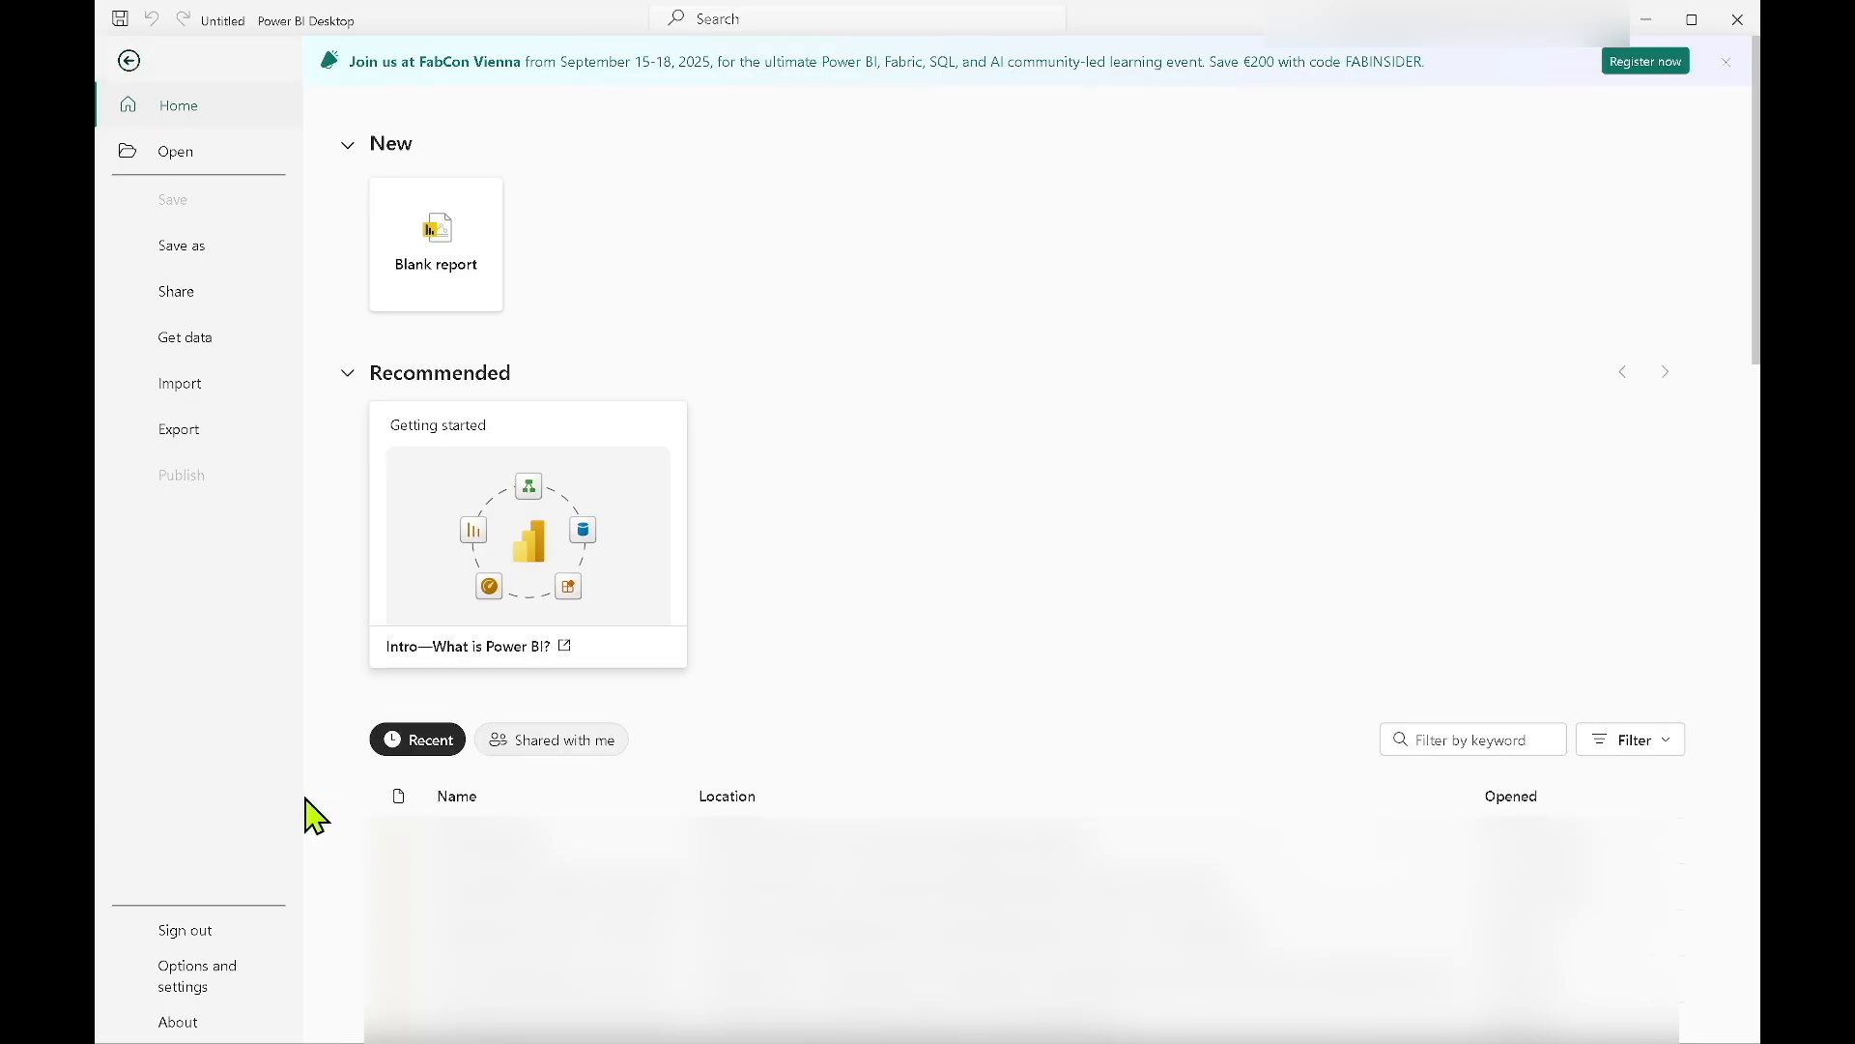
left_click(235, 988)
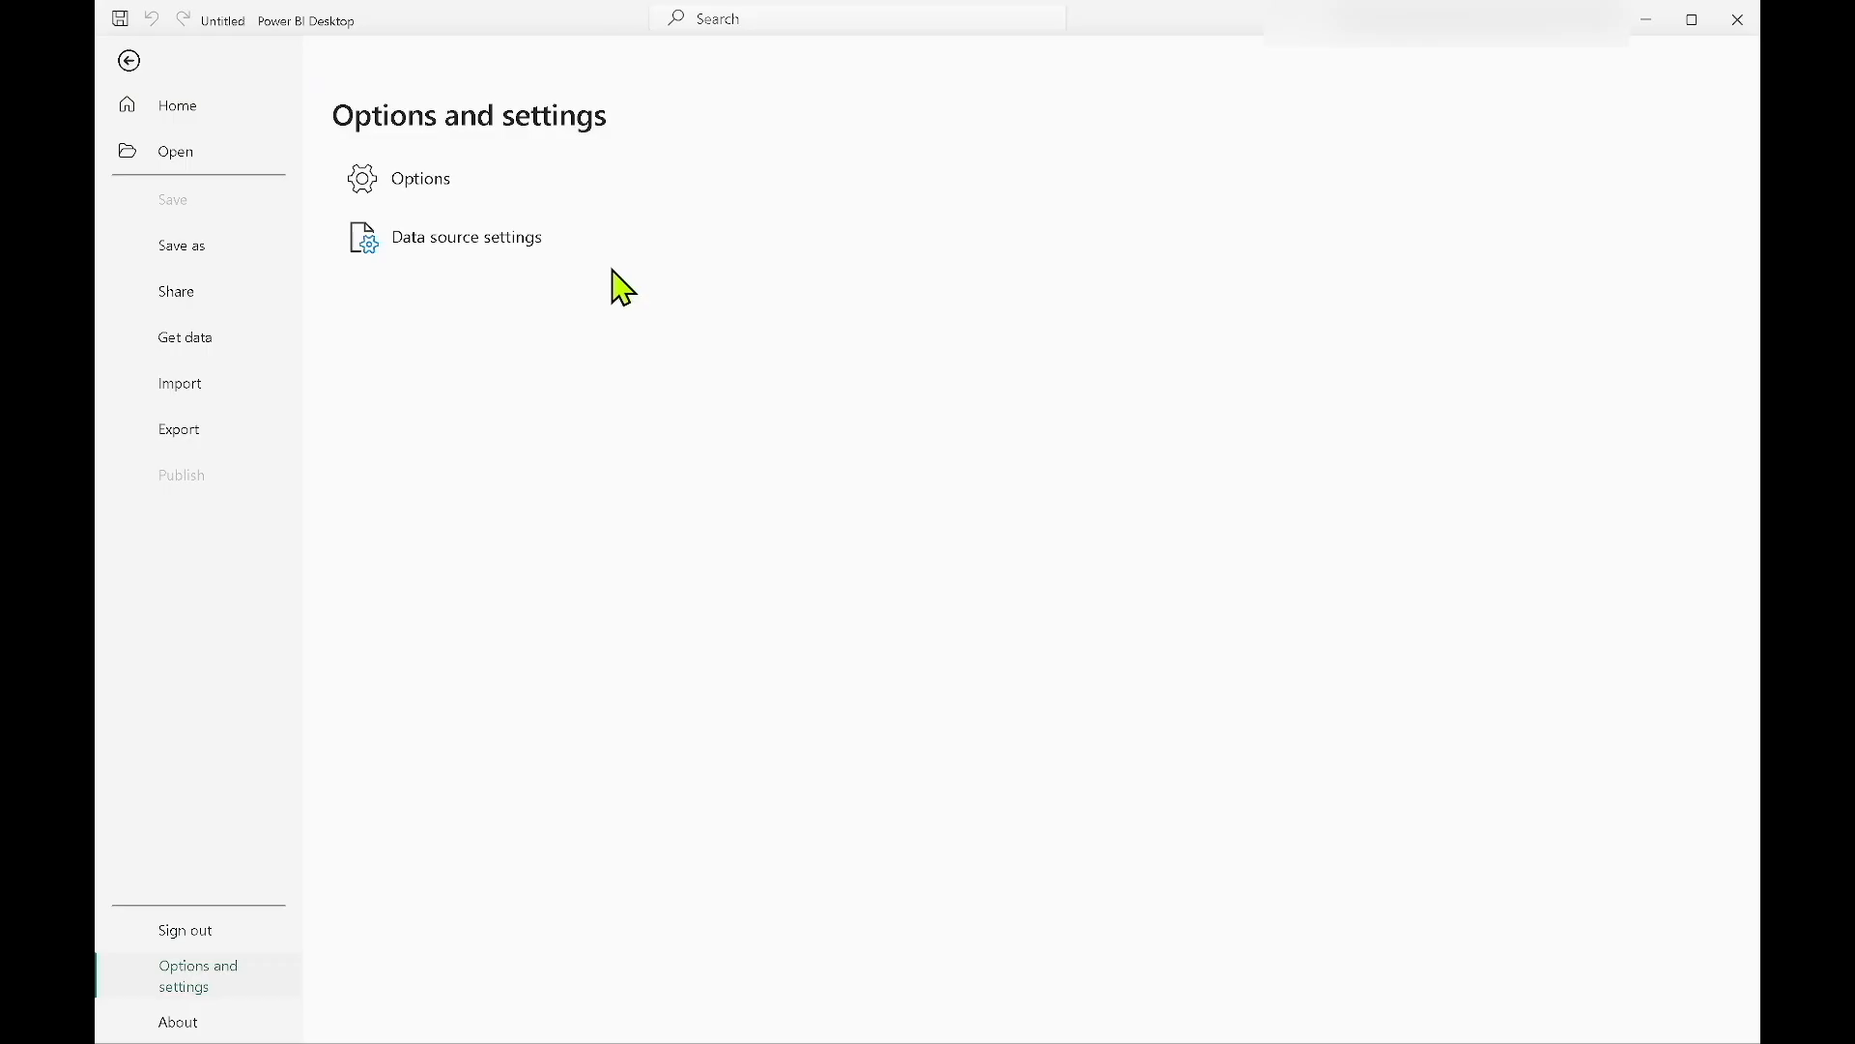
left_click(529, 184)
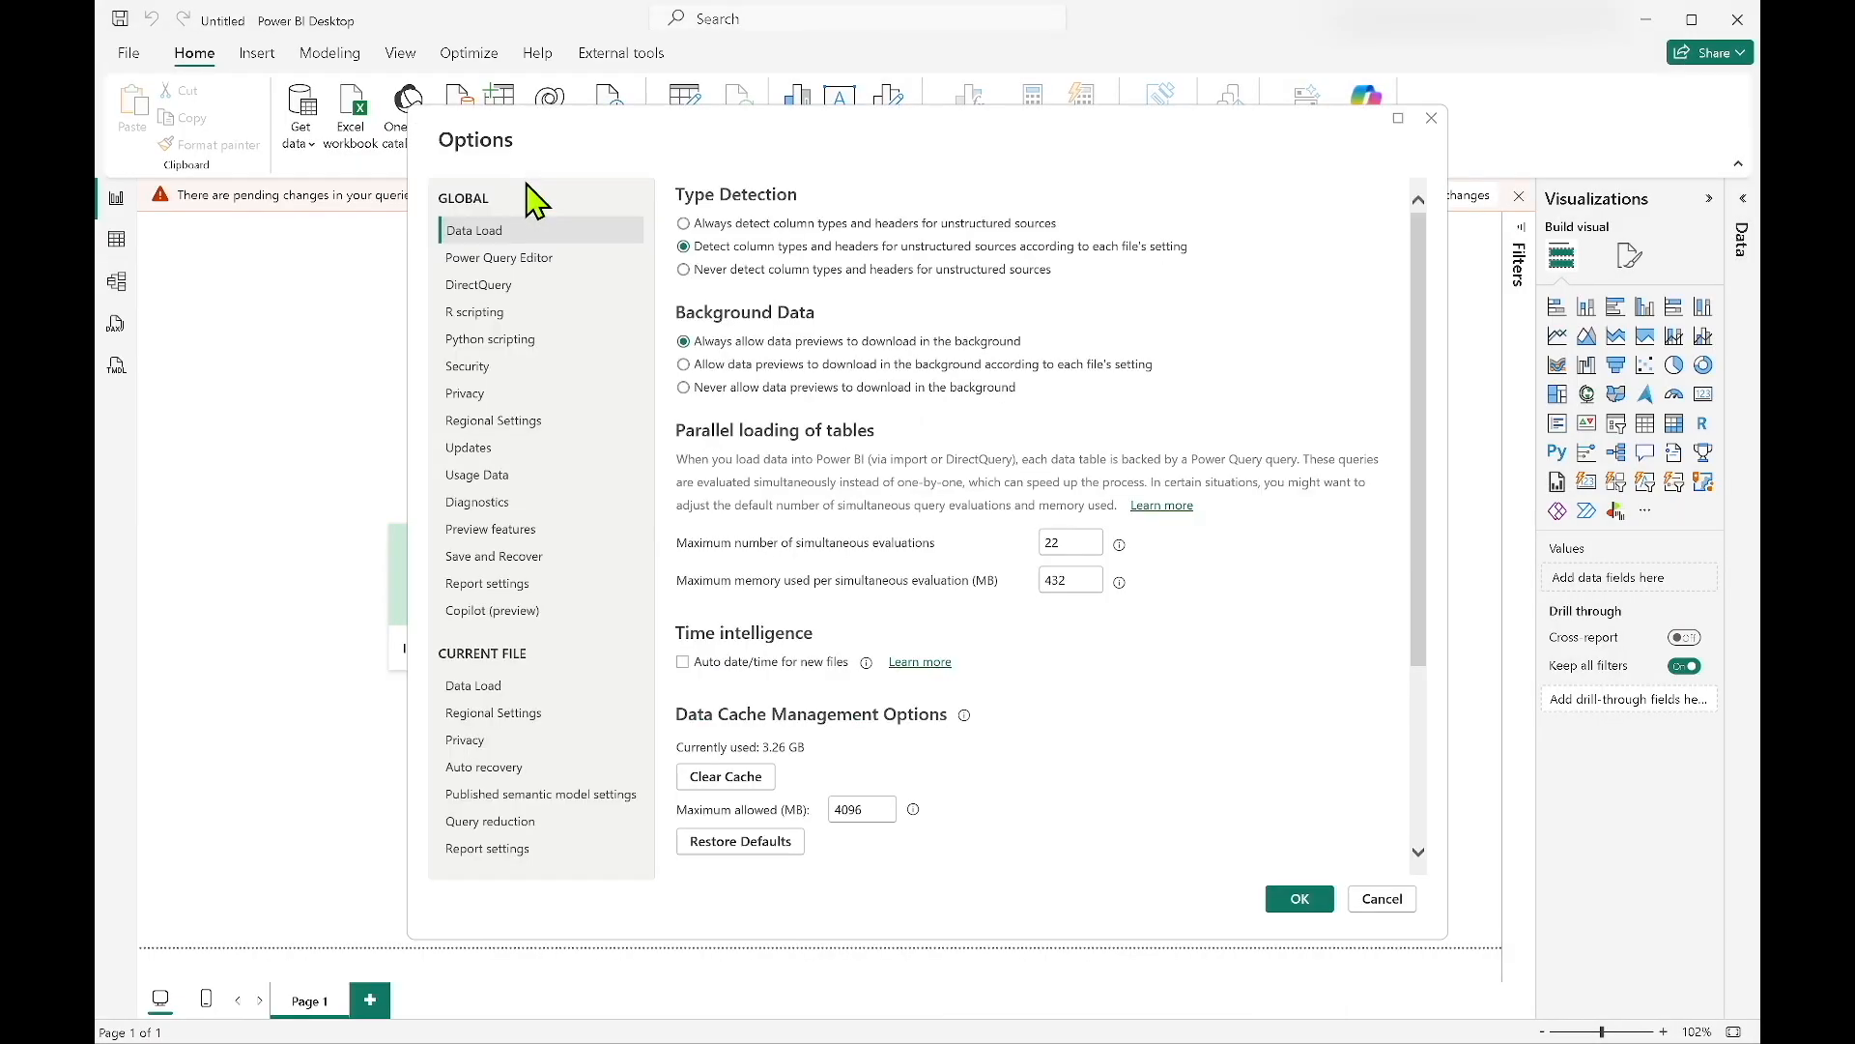
left_click(522, 688)
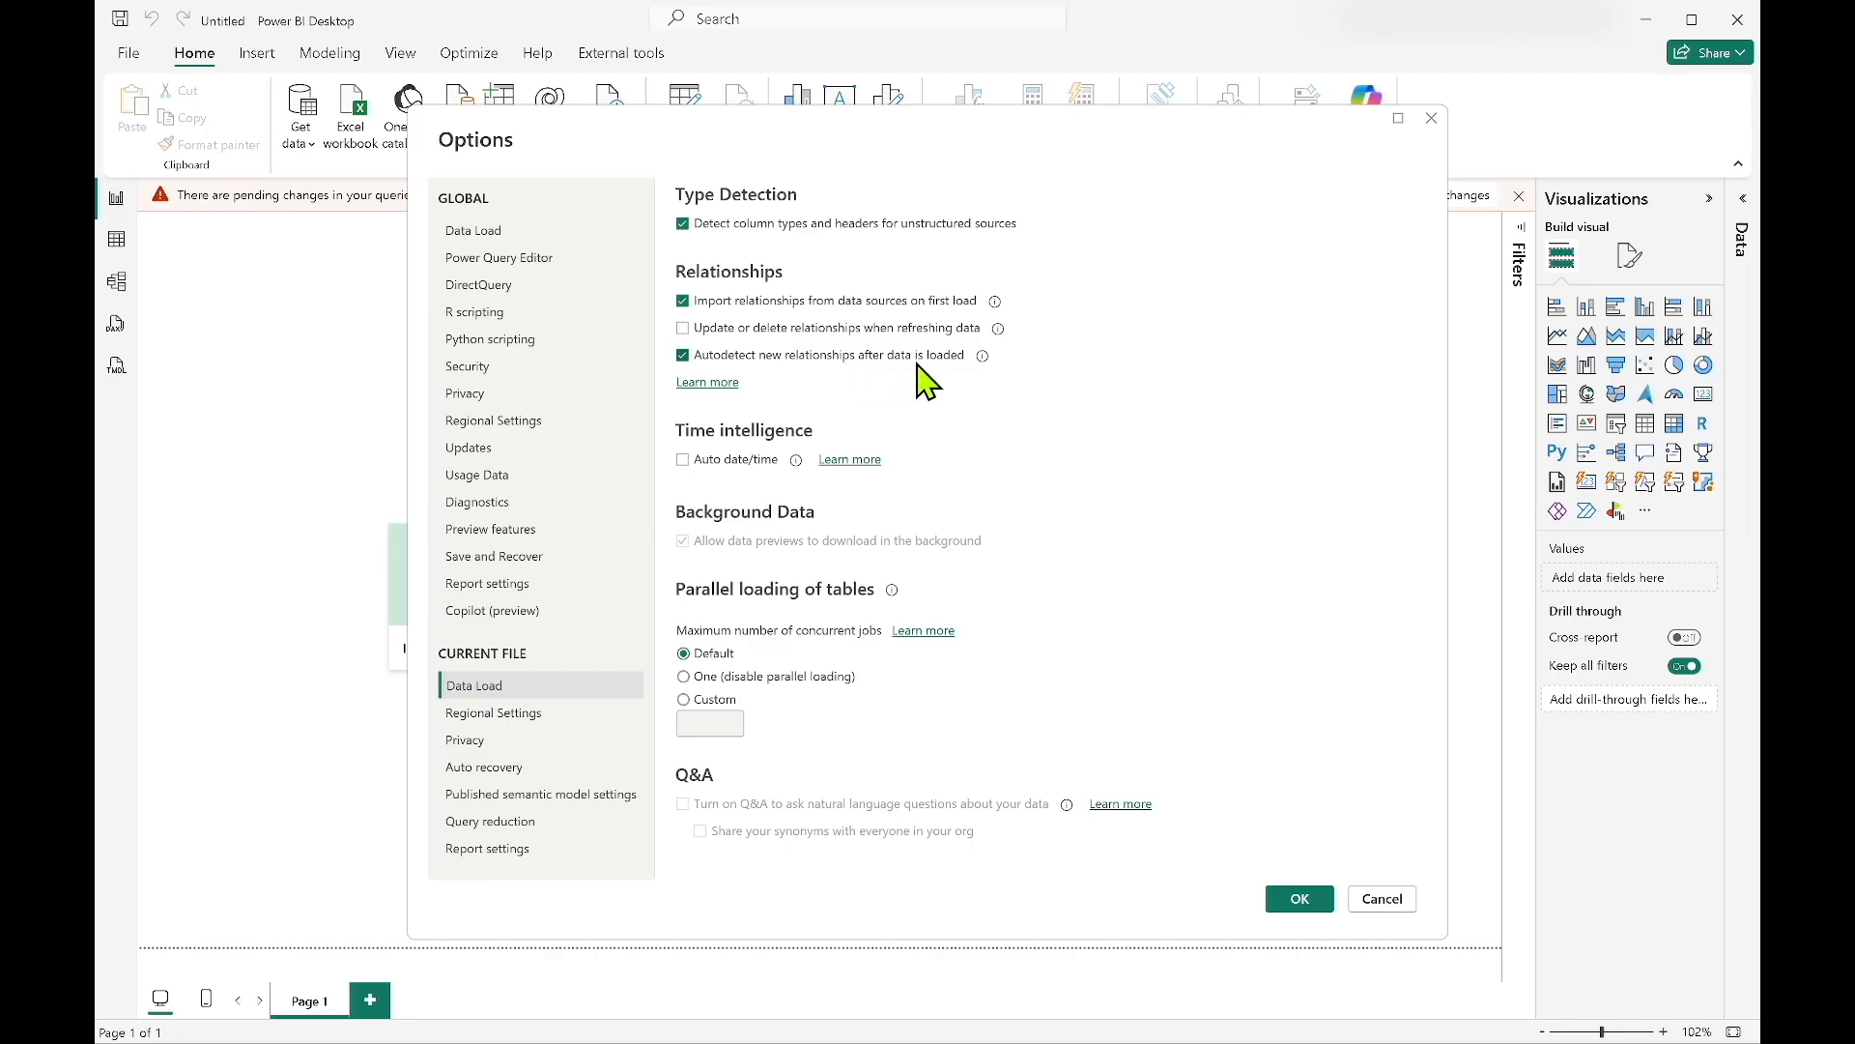
Toggle the option to autodetect new relationships after data is loaded and accept the settings.
left_click(685, 358)
left_click(683, 356)
left_click(683, 356)
left_click(1296, 903)
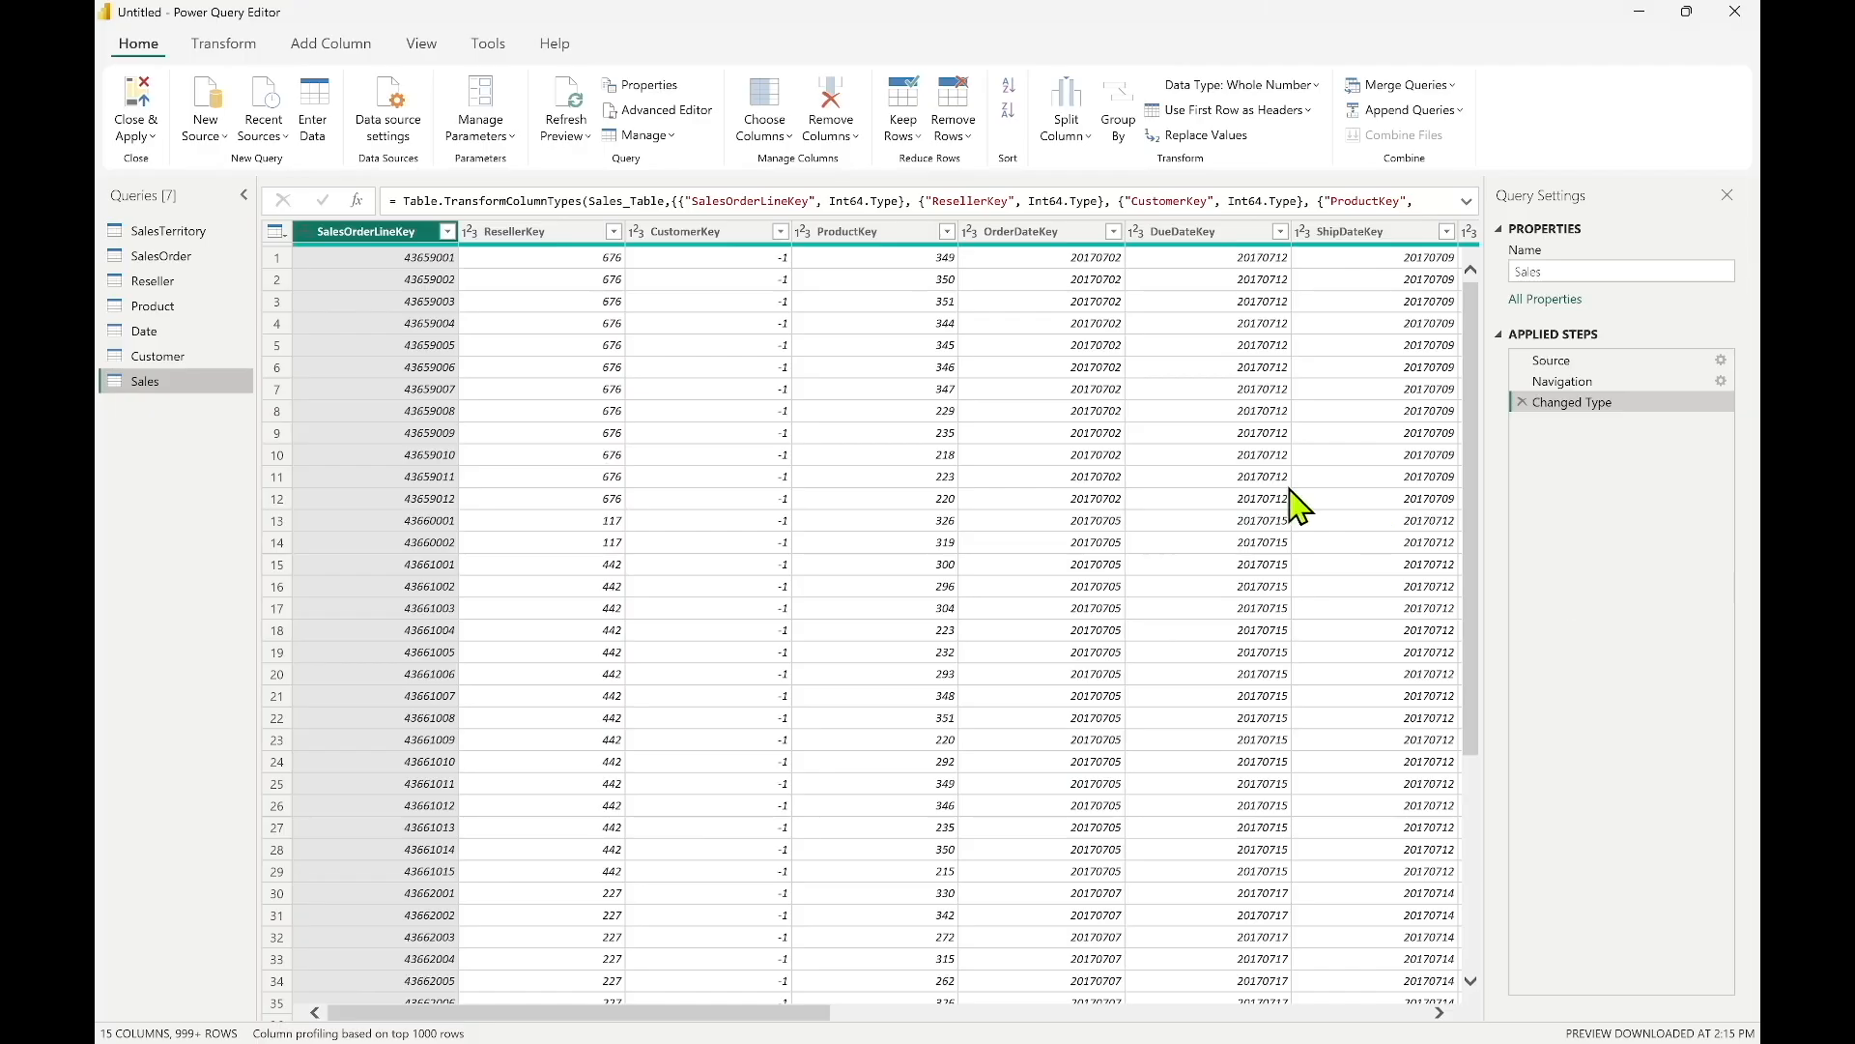
Apply the Power Query queries to load the tables into the report, and expand the fields of Customer, Product and Reseller.
mouse_move(605, 263)
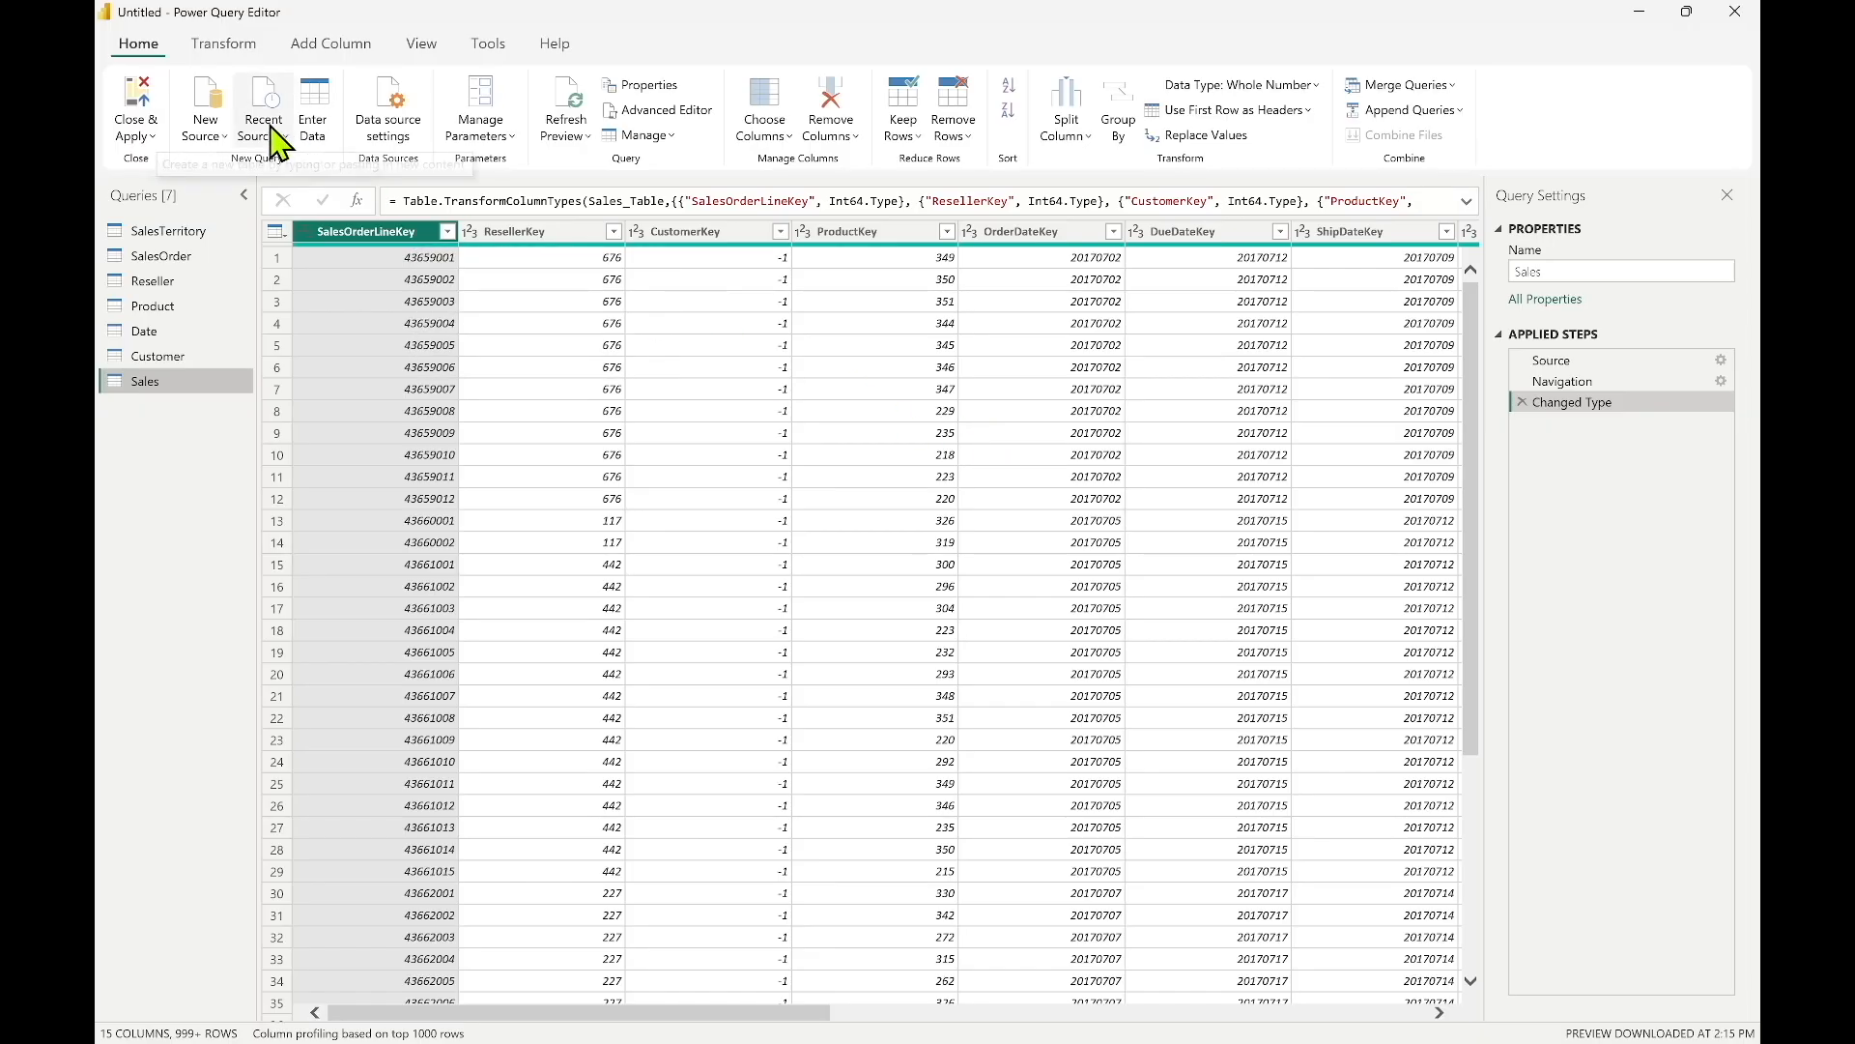
left_click(145, 105)
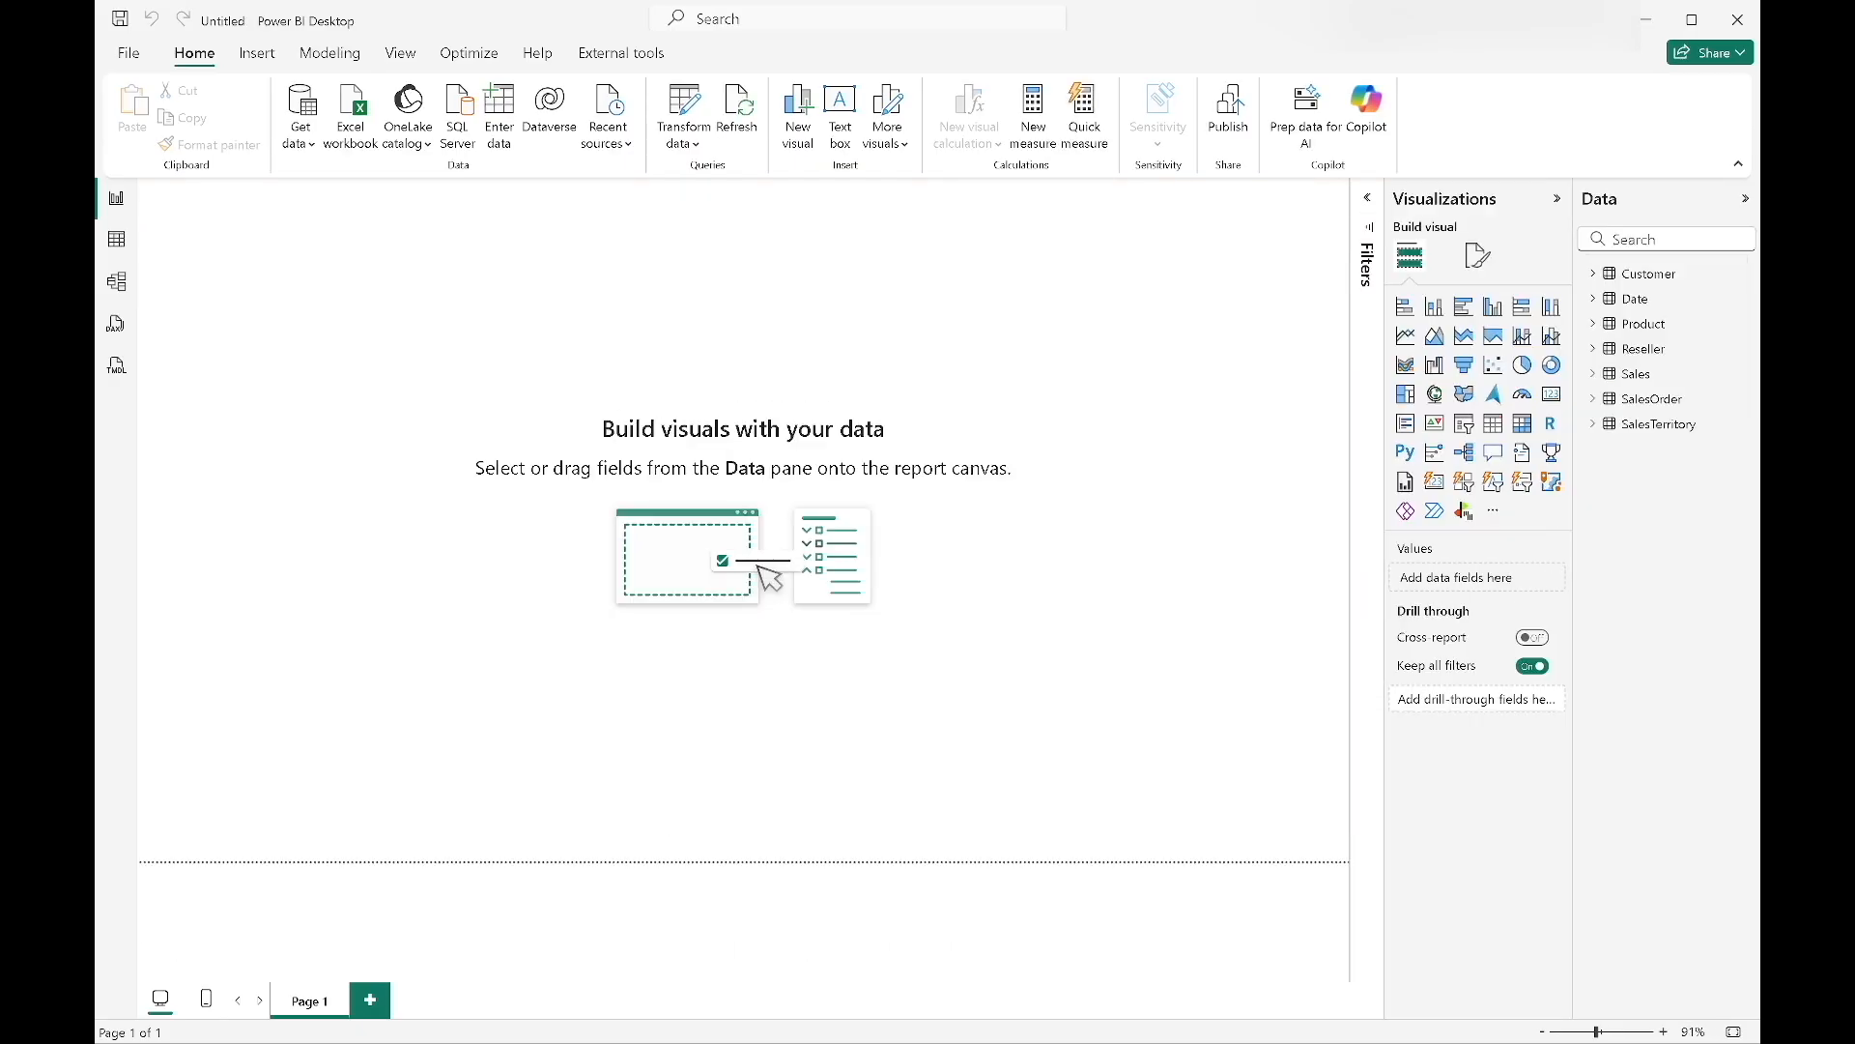
left_click(1693, 277)
left_click(1679, 302)
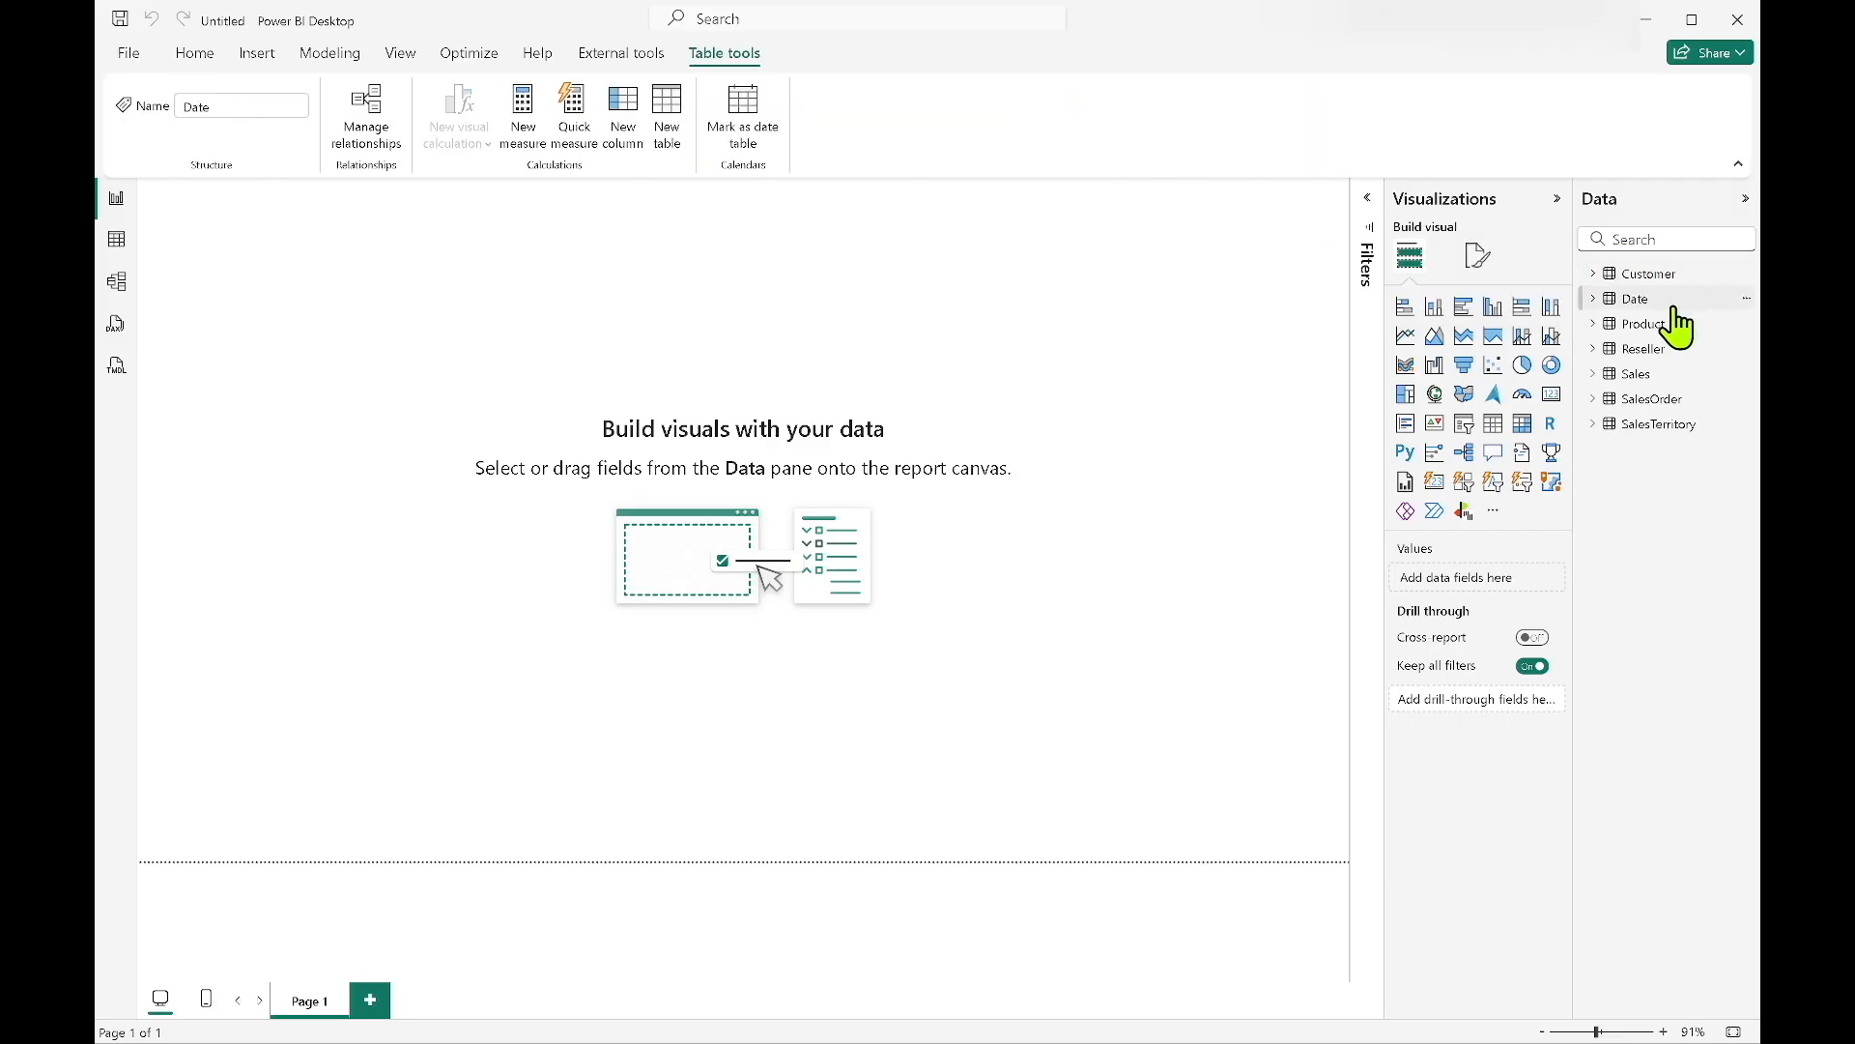
left_click(1595, 277)
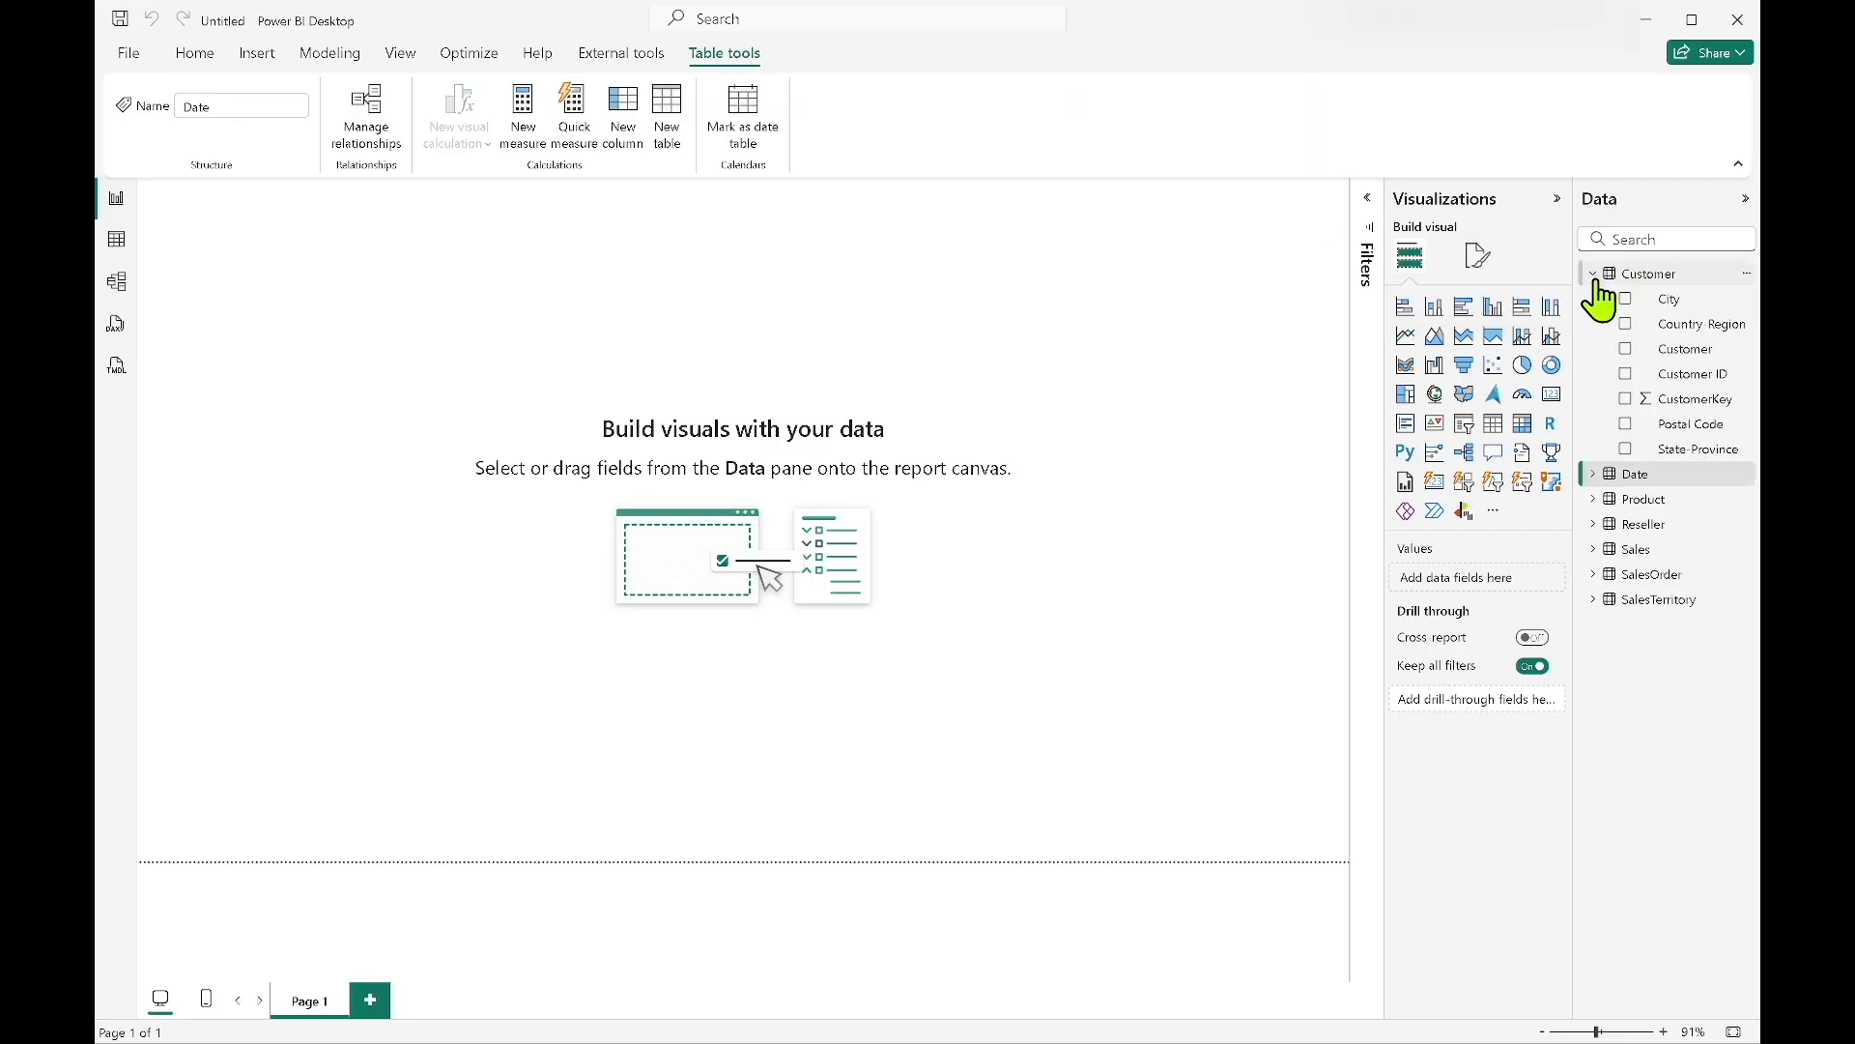
left_click(1594, 498)
left_click(1594, 749)
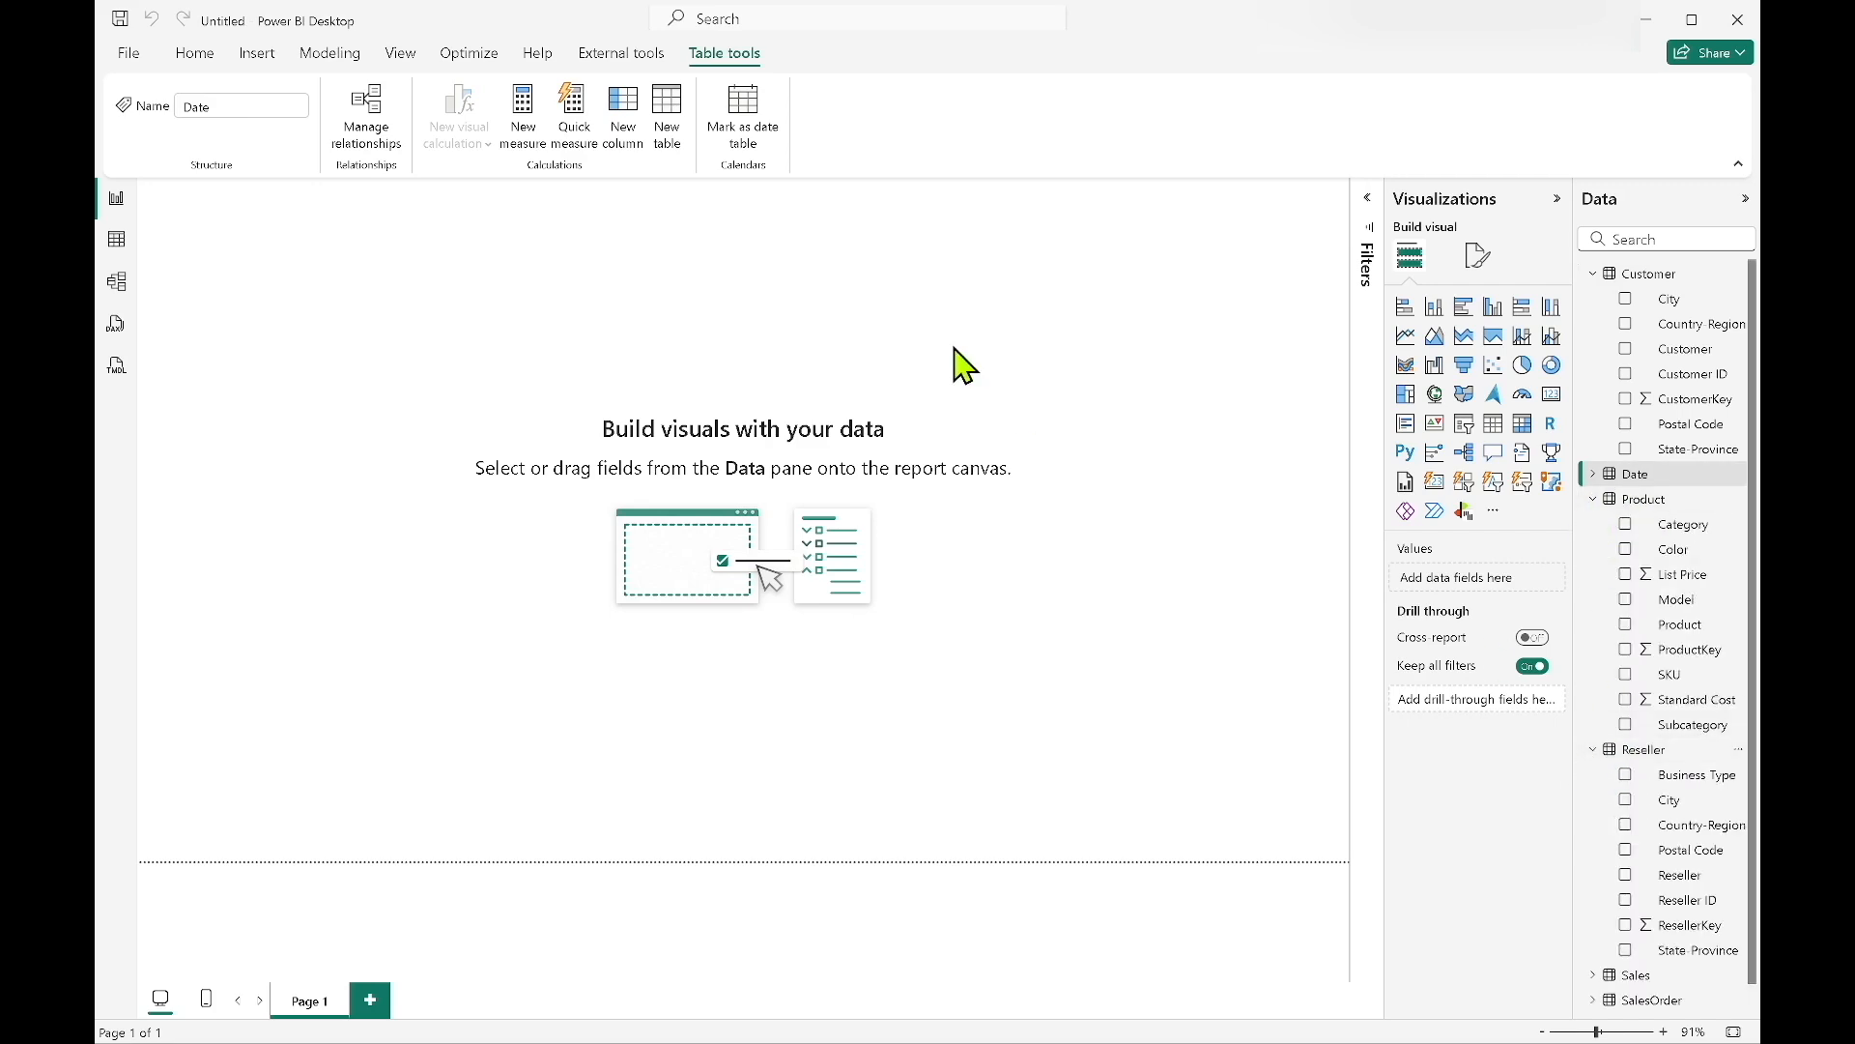
Examine the loaded rows of the Customer, Date, Product, Reseller, Sales and SalesOrder tables in table view.
left_click(118, 246)
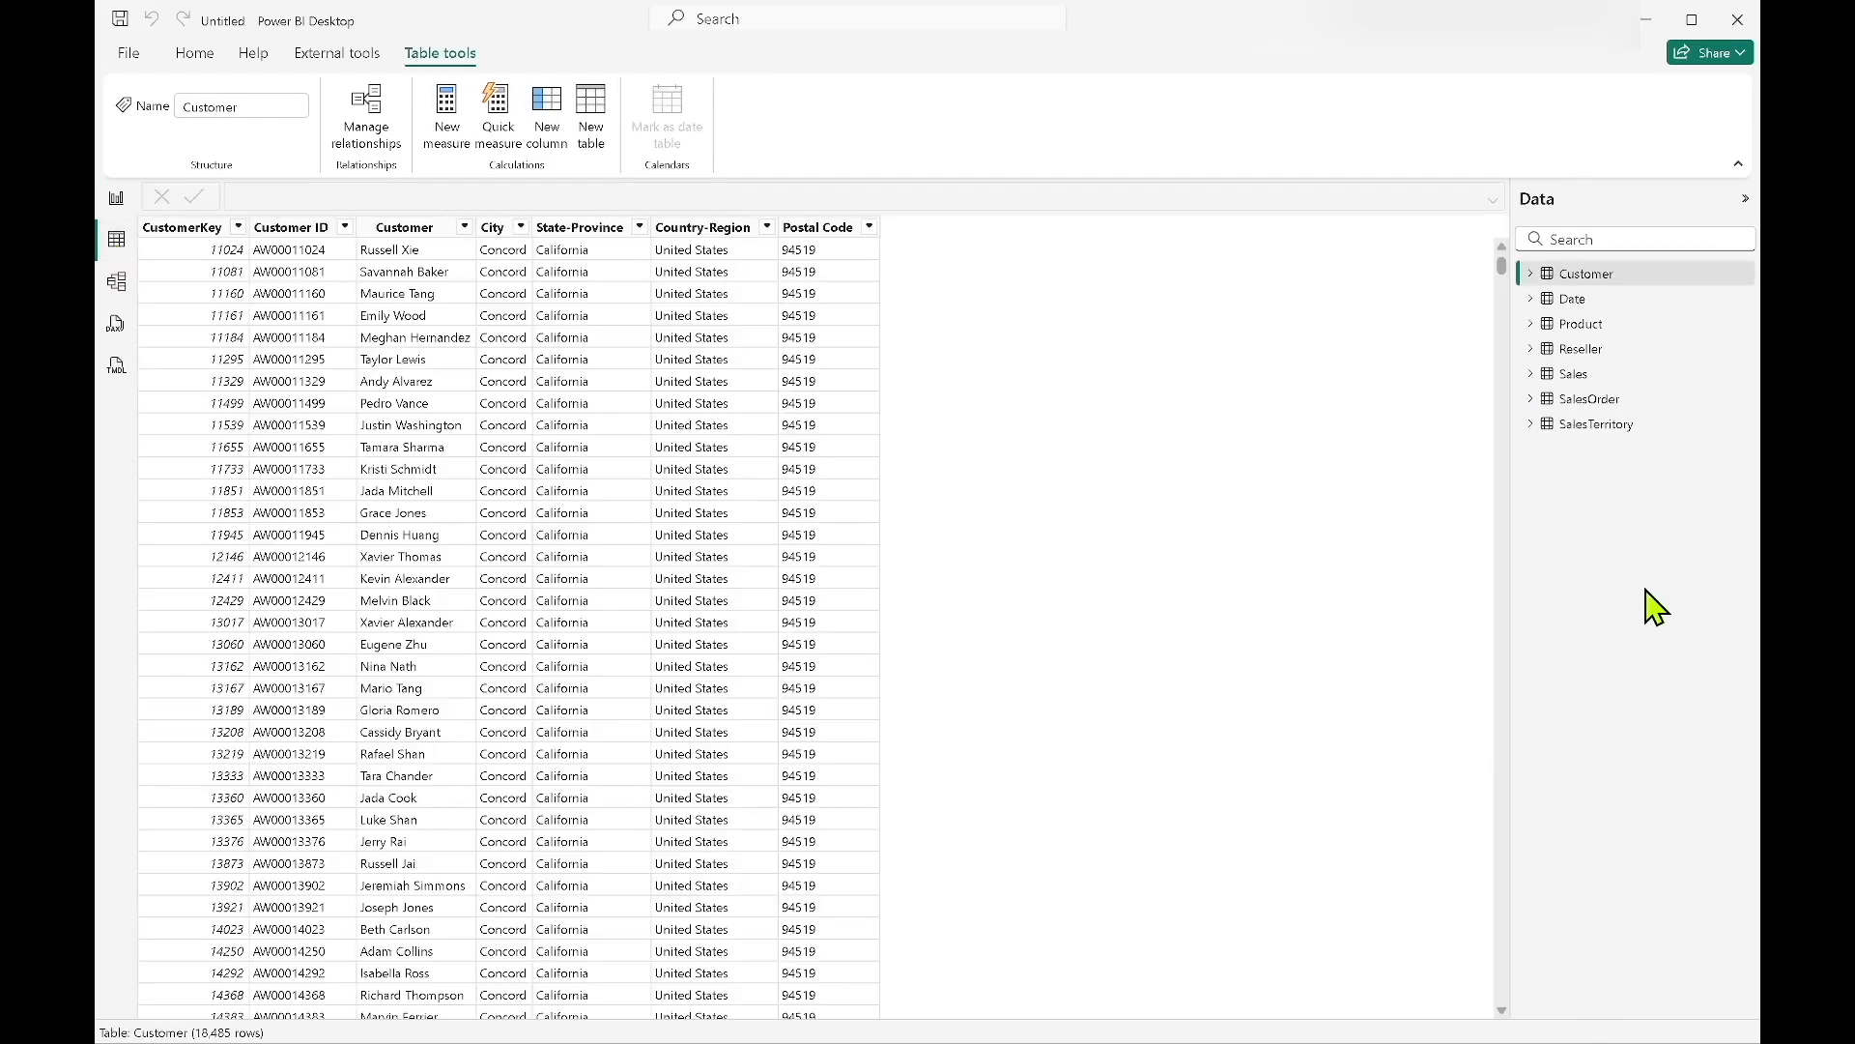
left_click(1627, 301)
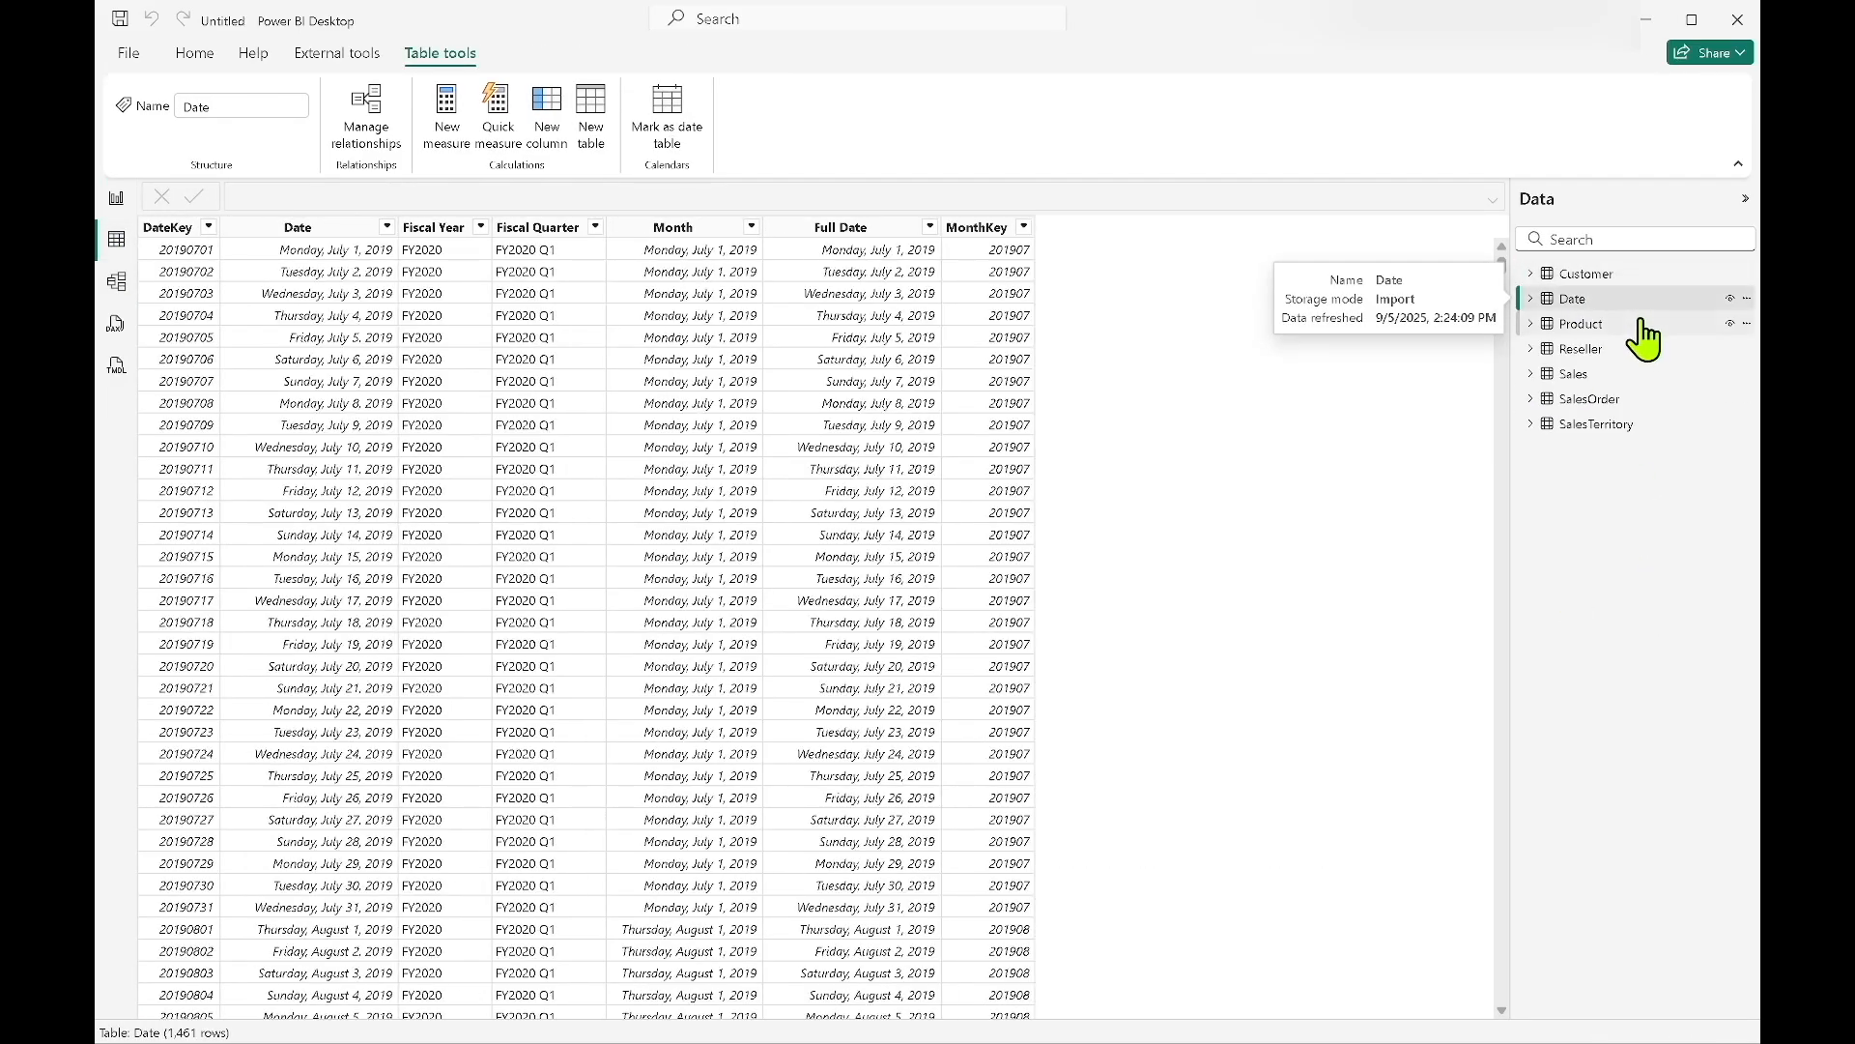
left_click(1625, 325)
left_click(1623, 354)
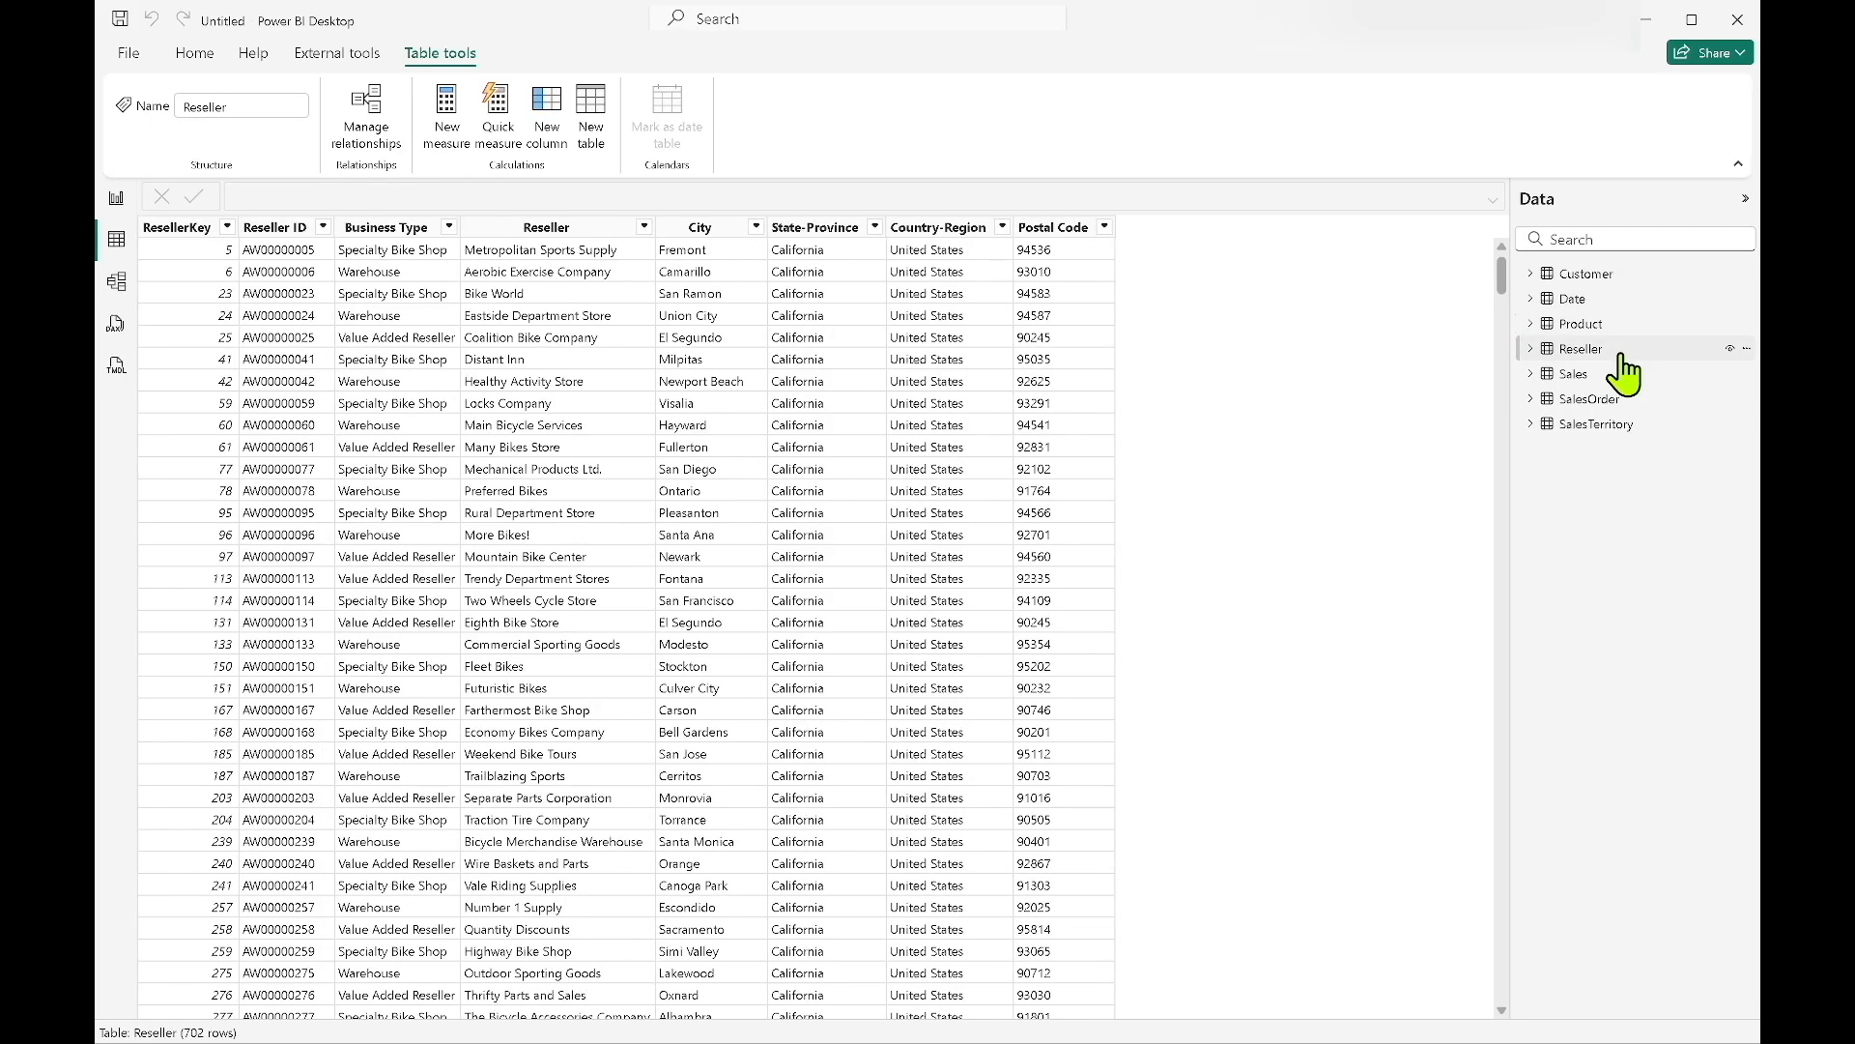
left_click(1625, 375)
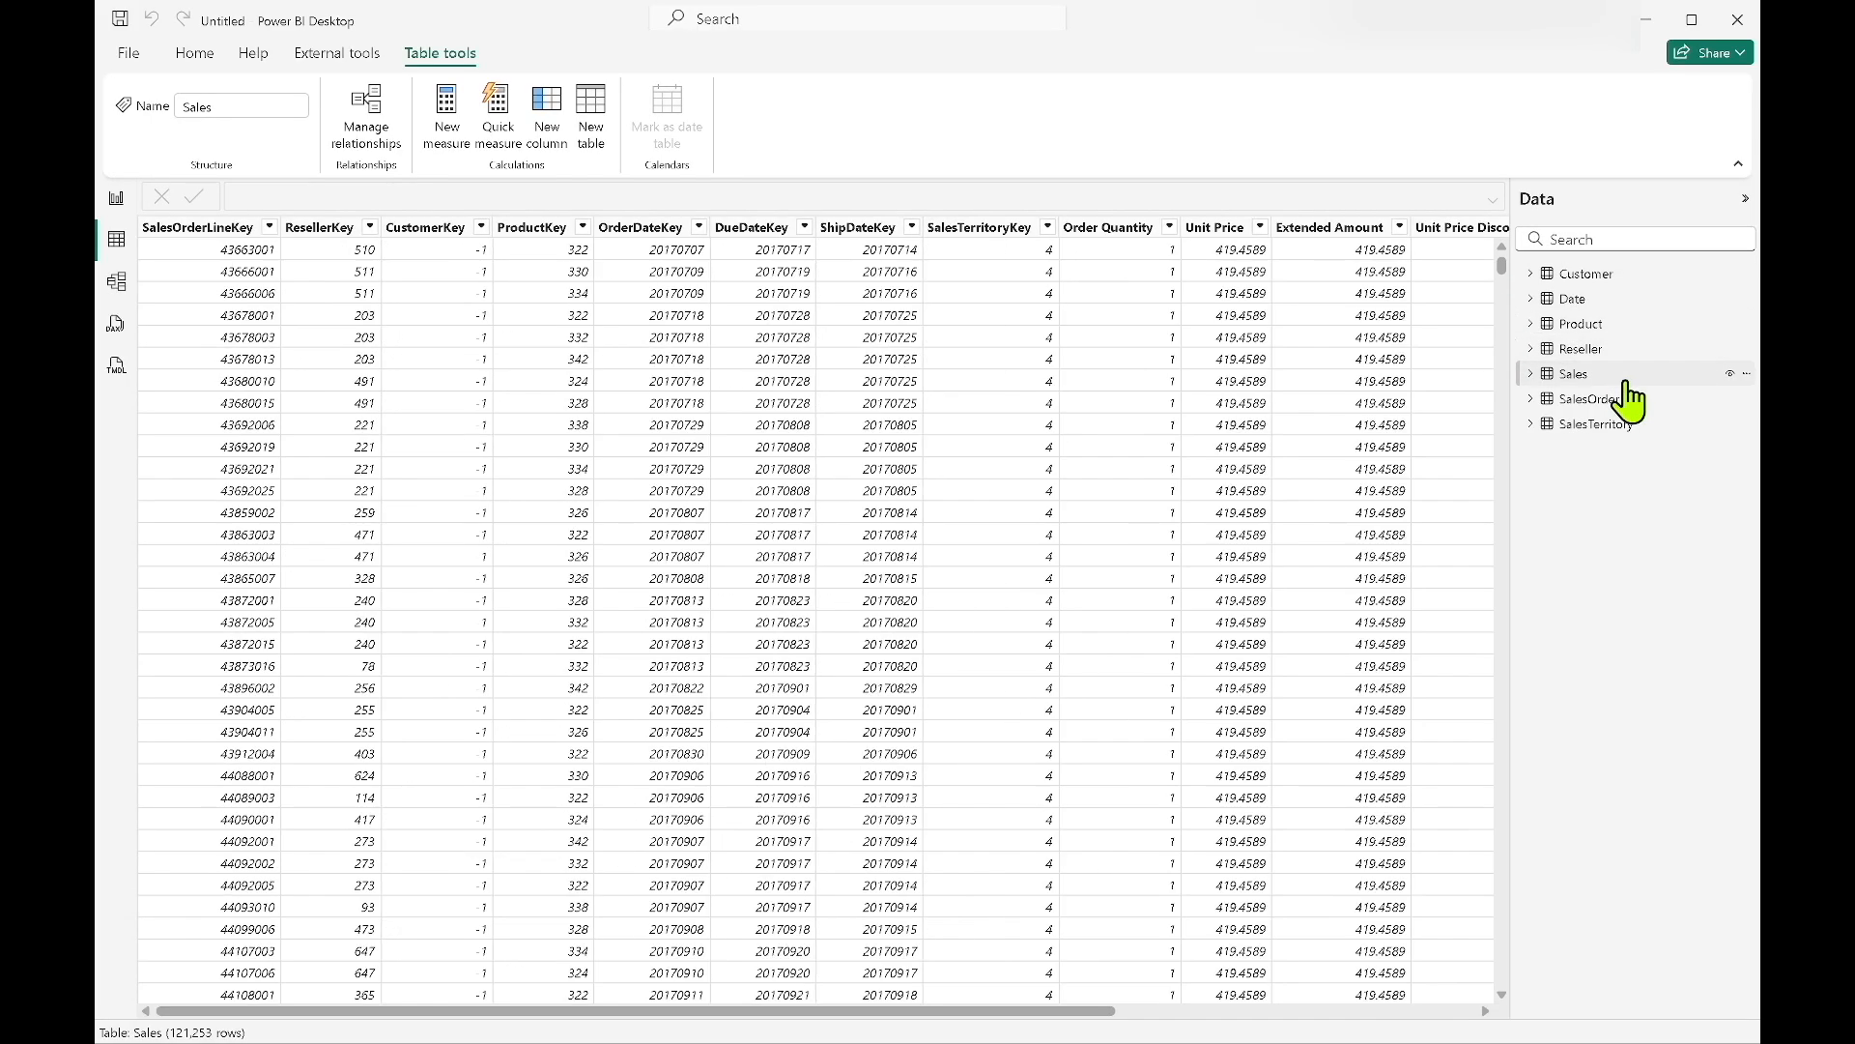
left_click(1640, 400)
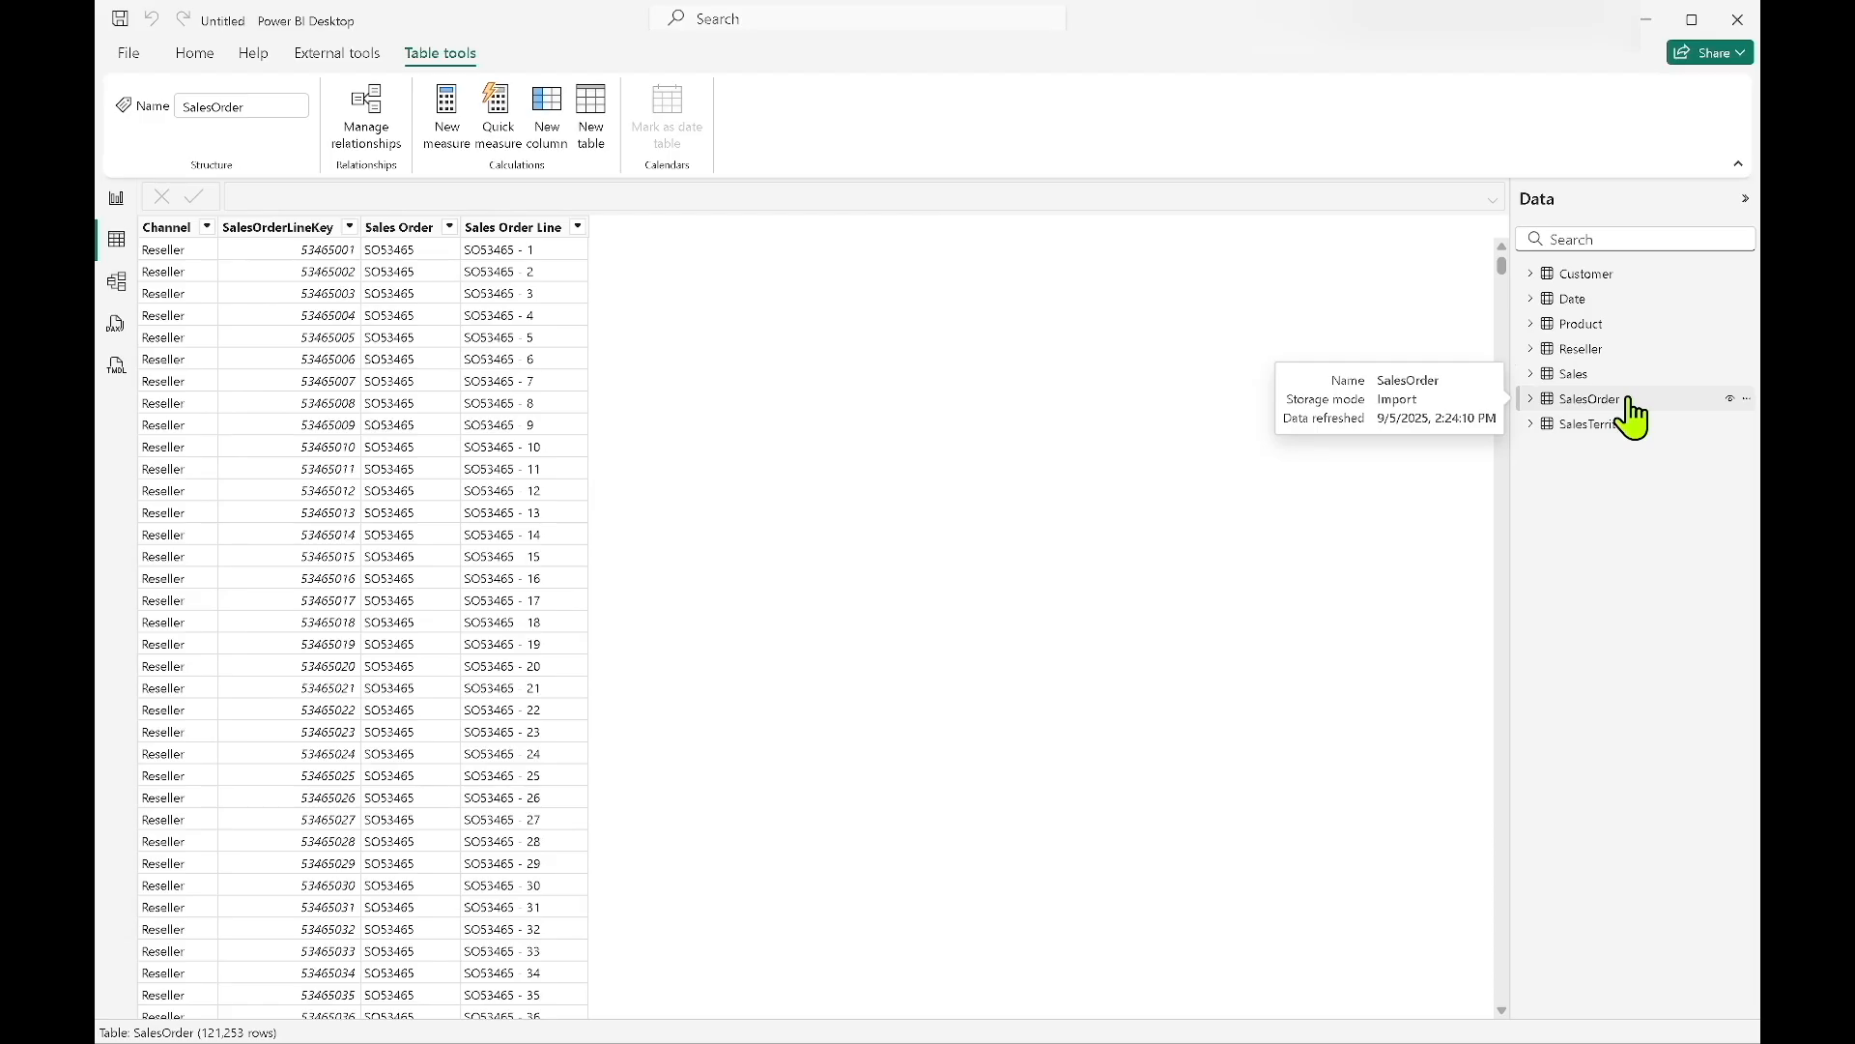